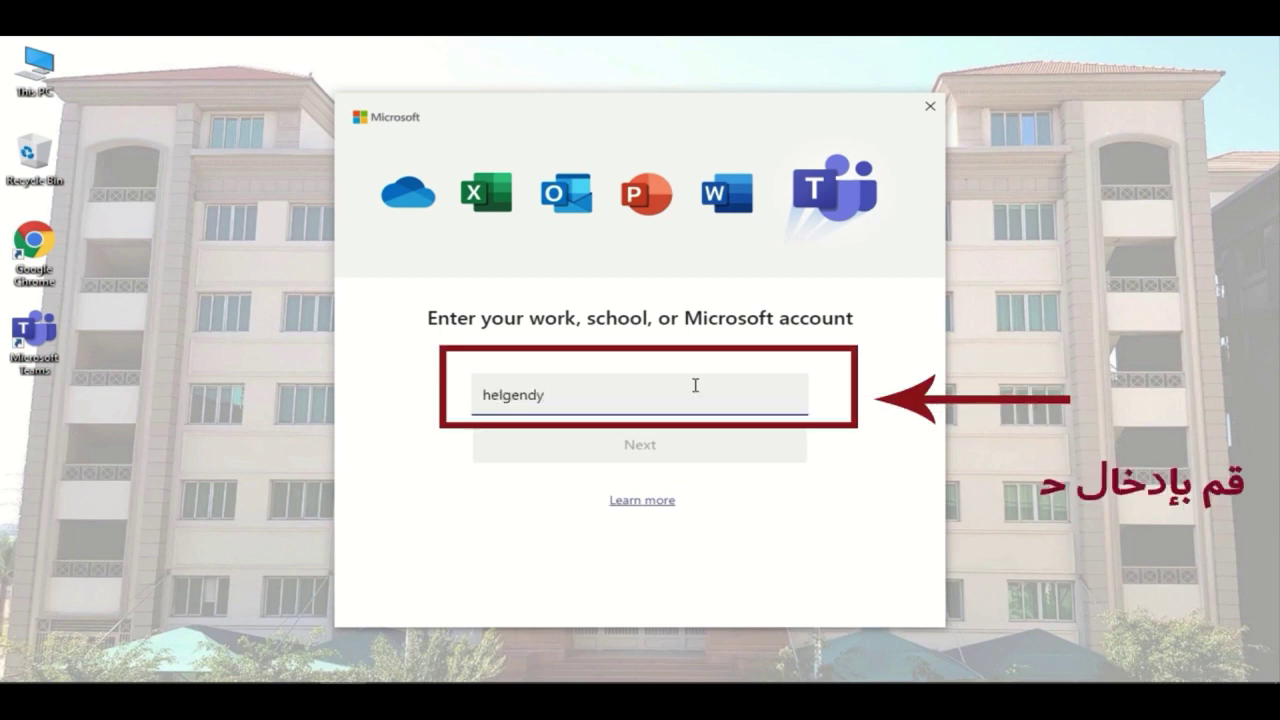
- Enter the school account e-mail, then the account password on the college sign-in page to sign in
{"action": "type", "text": "@mc.e"}
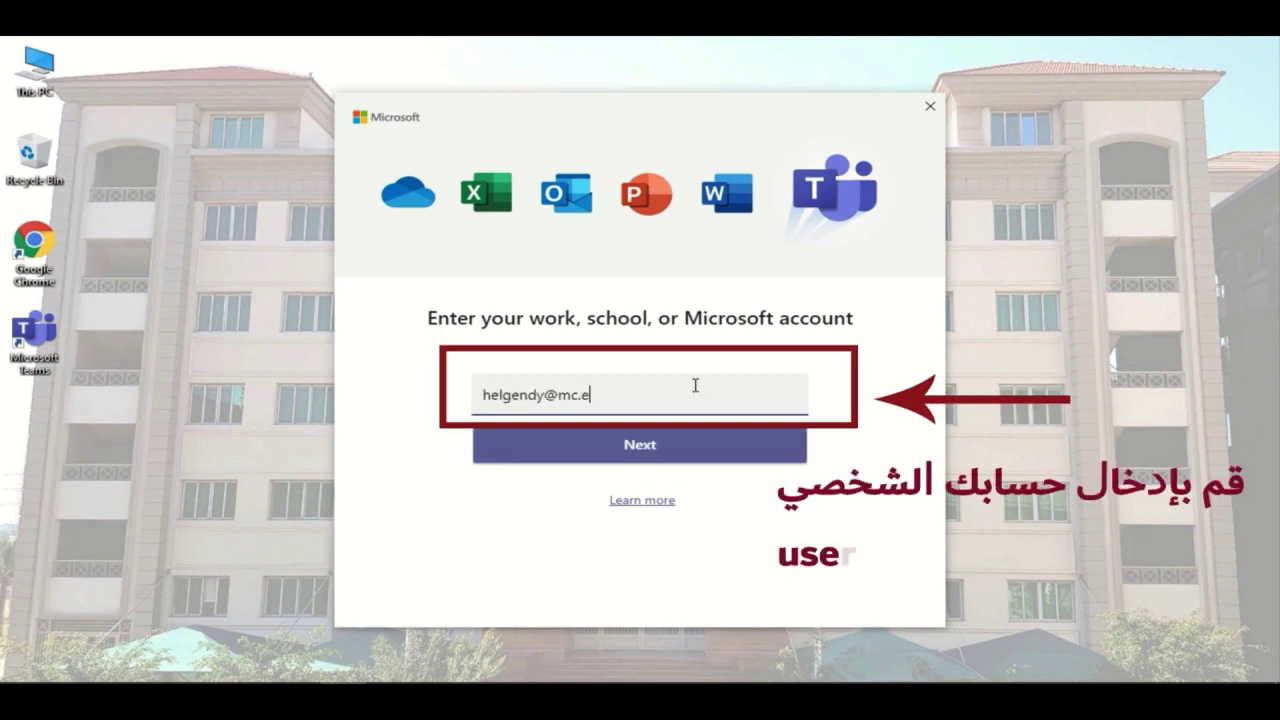
{"action": "type", "text": "du.eg"}
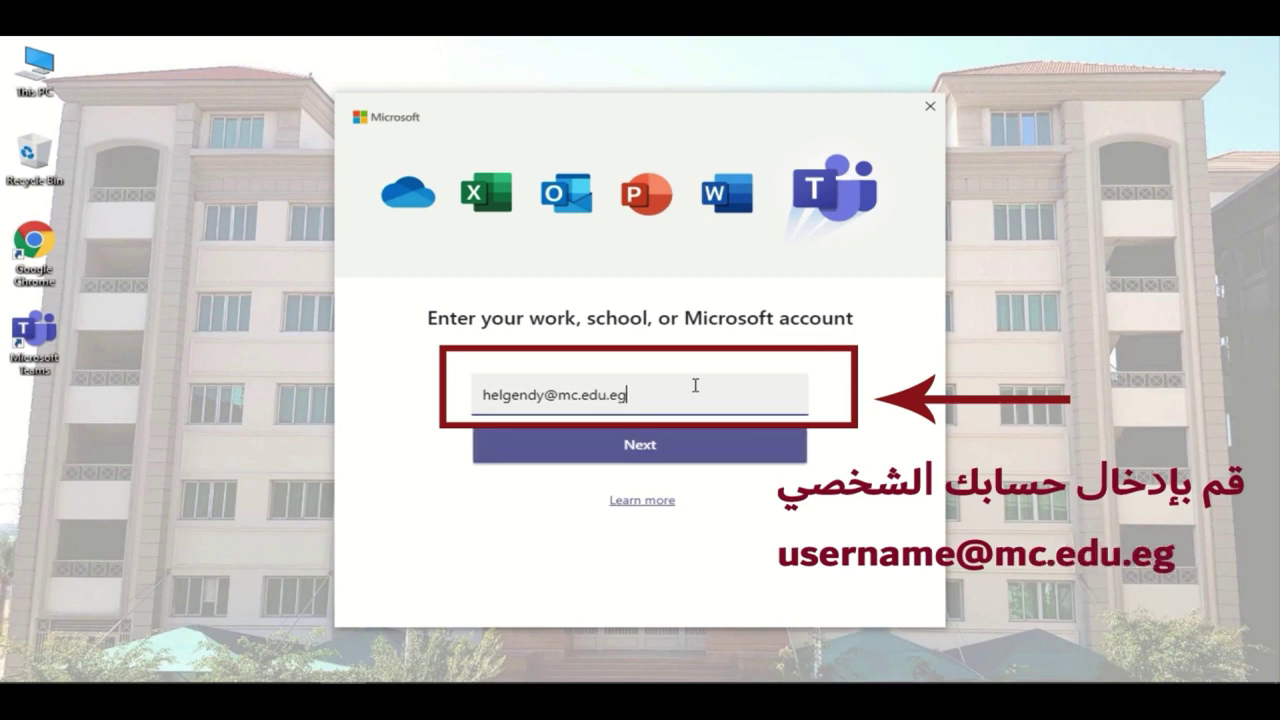
{"action": "left_click", "coordinate": [675, 450]}
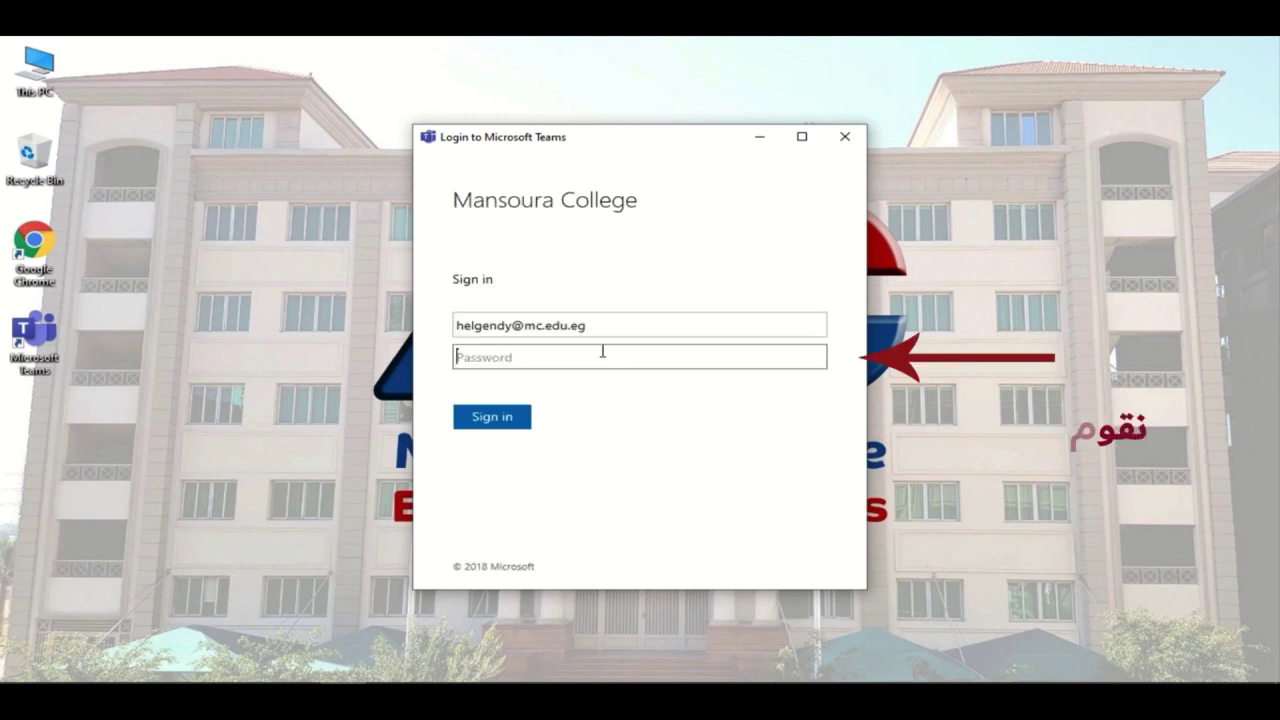
{"action": "type", "text": "••••••"}
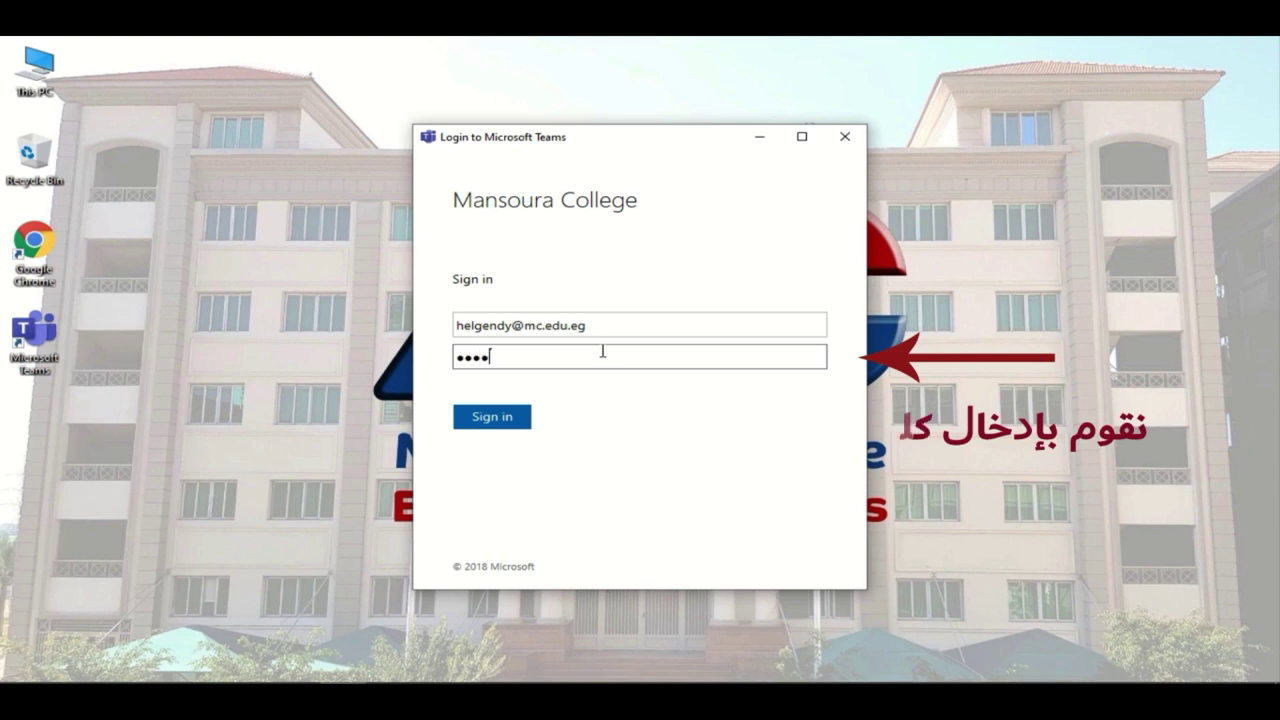
{"action": "type", "text": "•••••"}
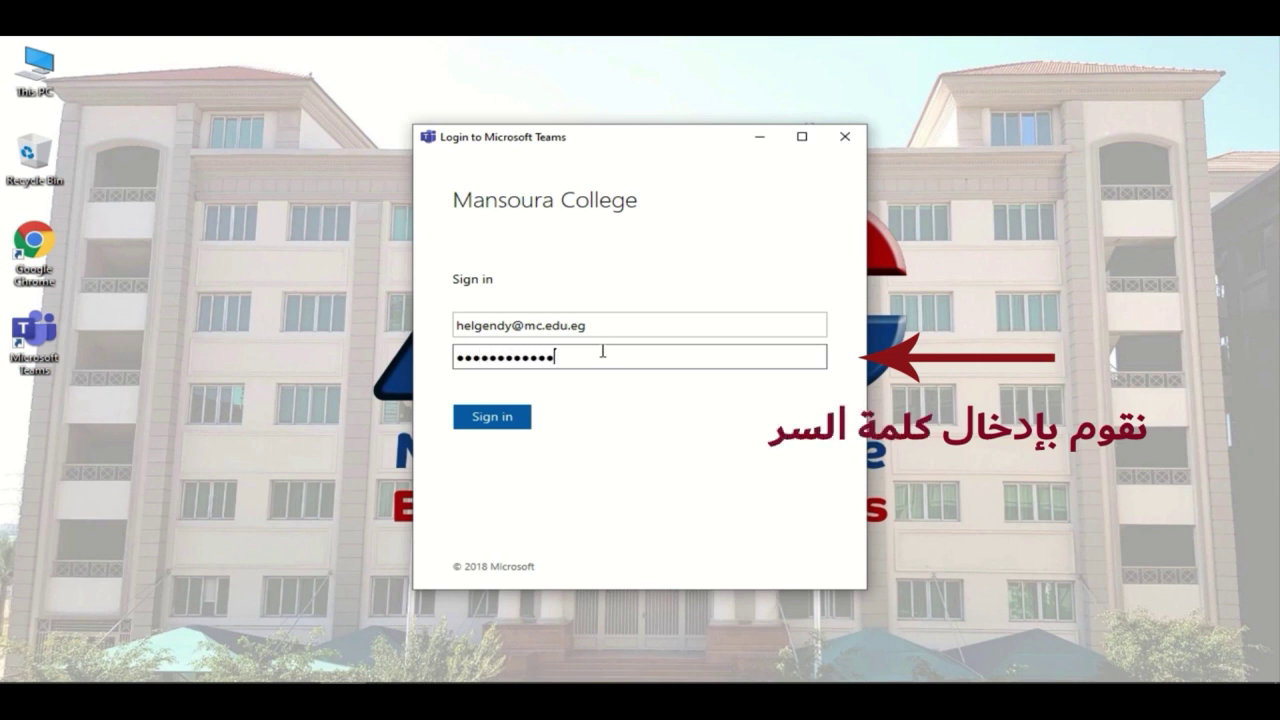
{"action": "left_click", "coordinate": [506, 418]}
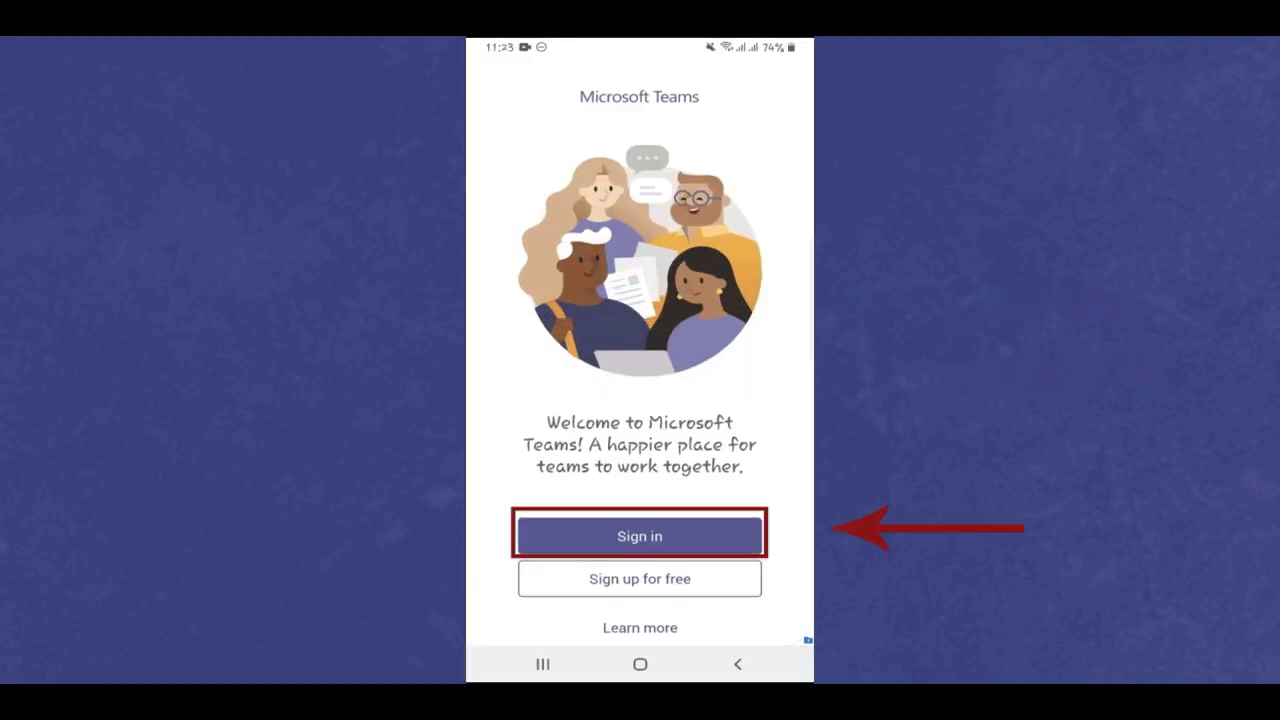
- Sign in to the phone's Teams app with the school account e-mail and password
{"action": "left_click", "coordinate": [640, 536]}
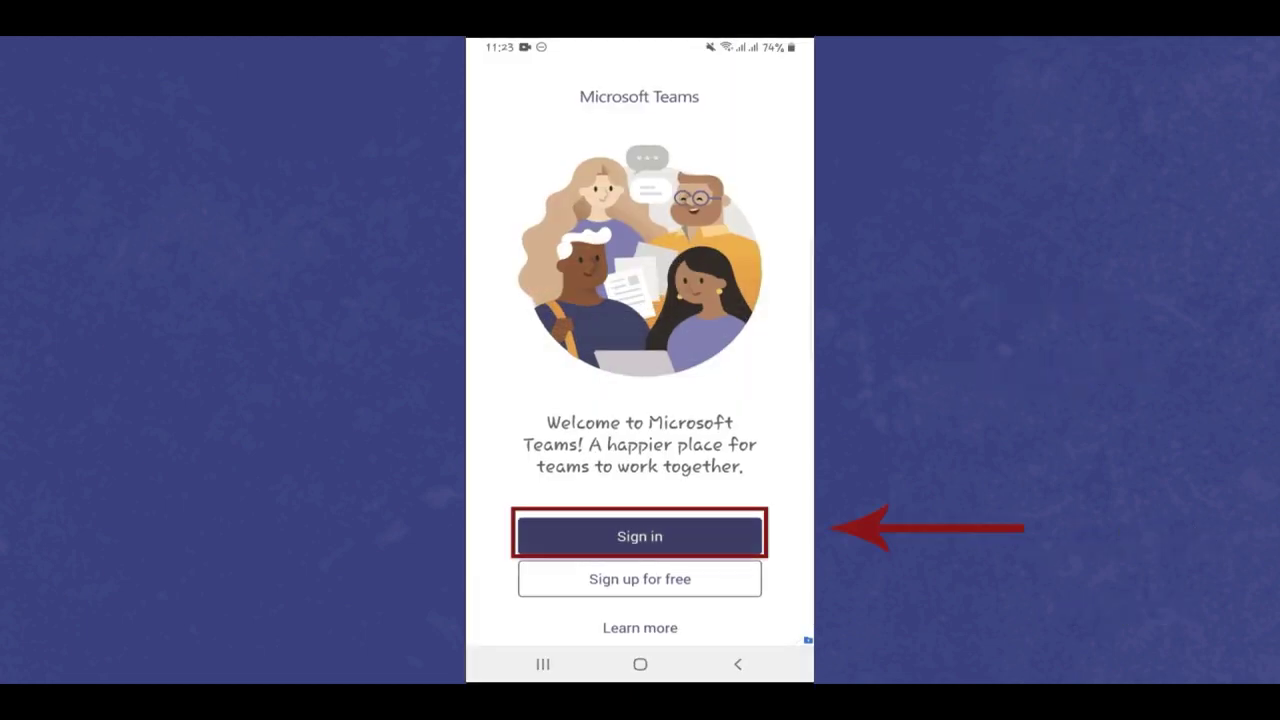
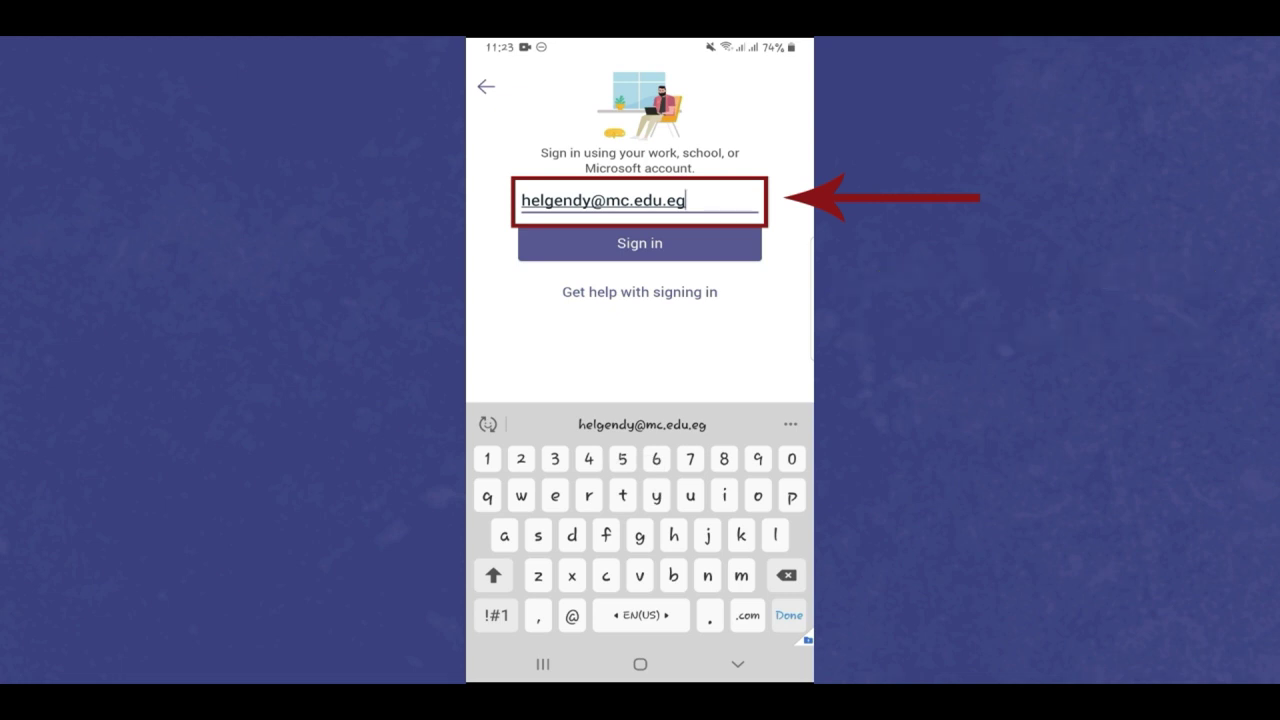
{"action": "key", "text": "Return"}
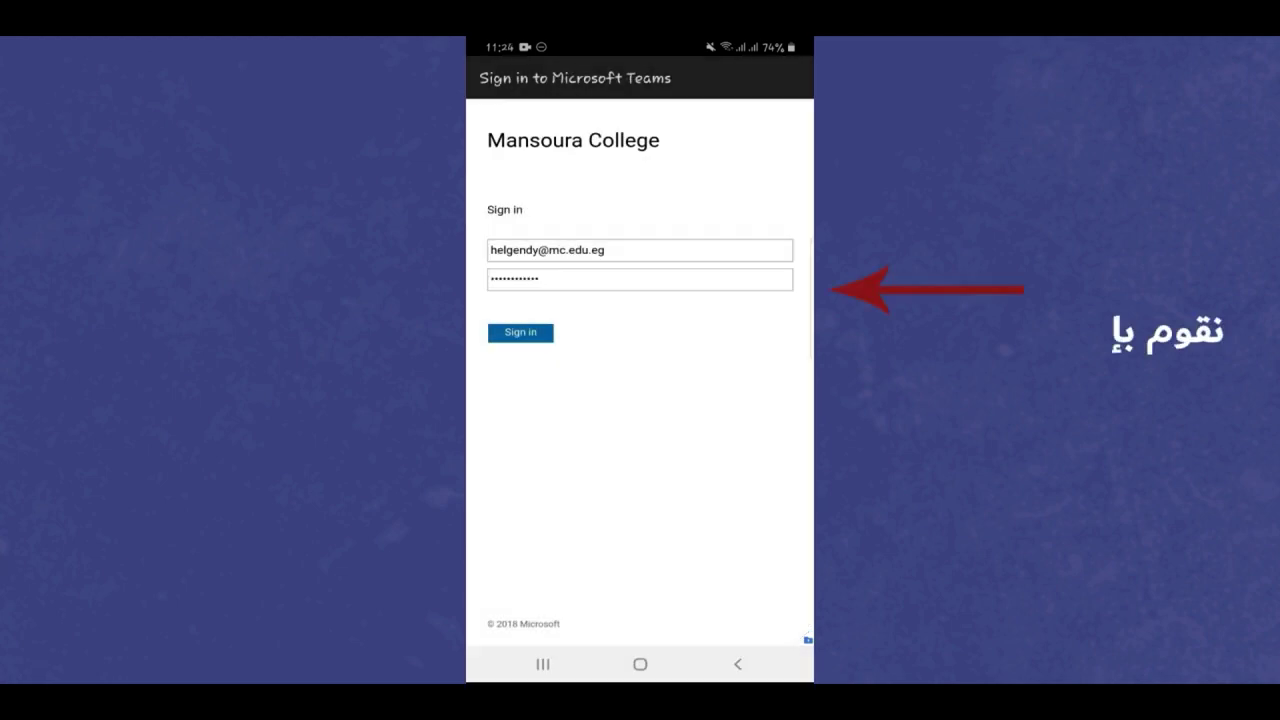
{"action": "left_click", "coordinate": [520, 332]}
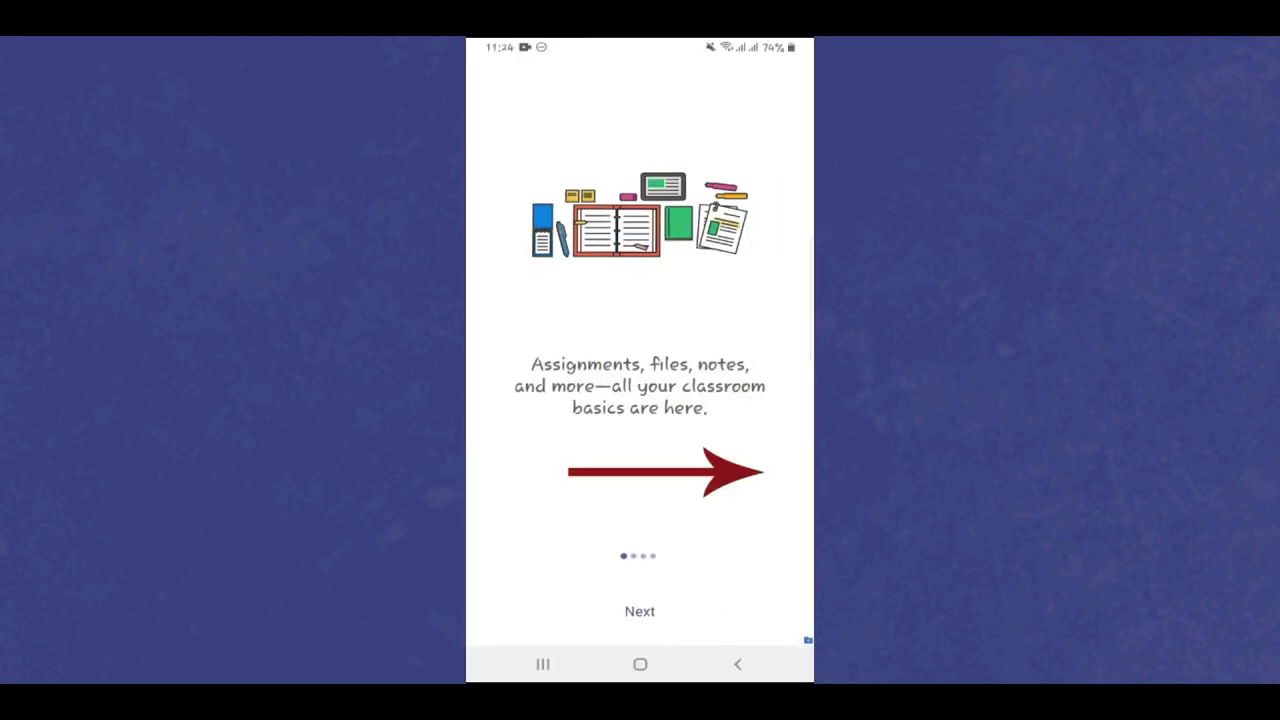
- Go through the introduction pages into the app and scroll the team list
{"action": "left_click", "coordinate": [640, 611]}
{"action": "left_click", "coordinate": [640, 611]}
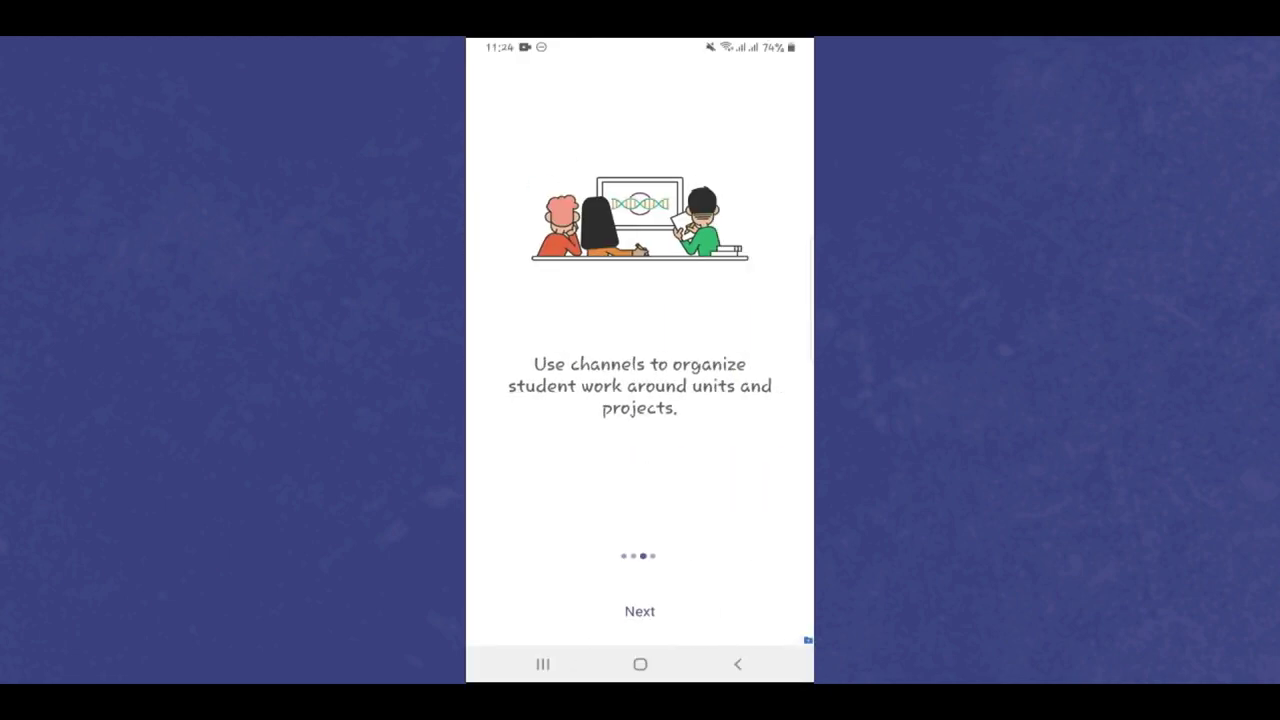
{"action": "left_click", "coordinate": [640, 611]}
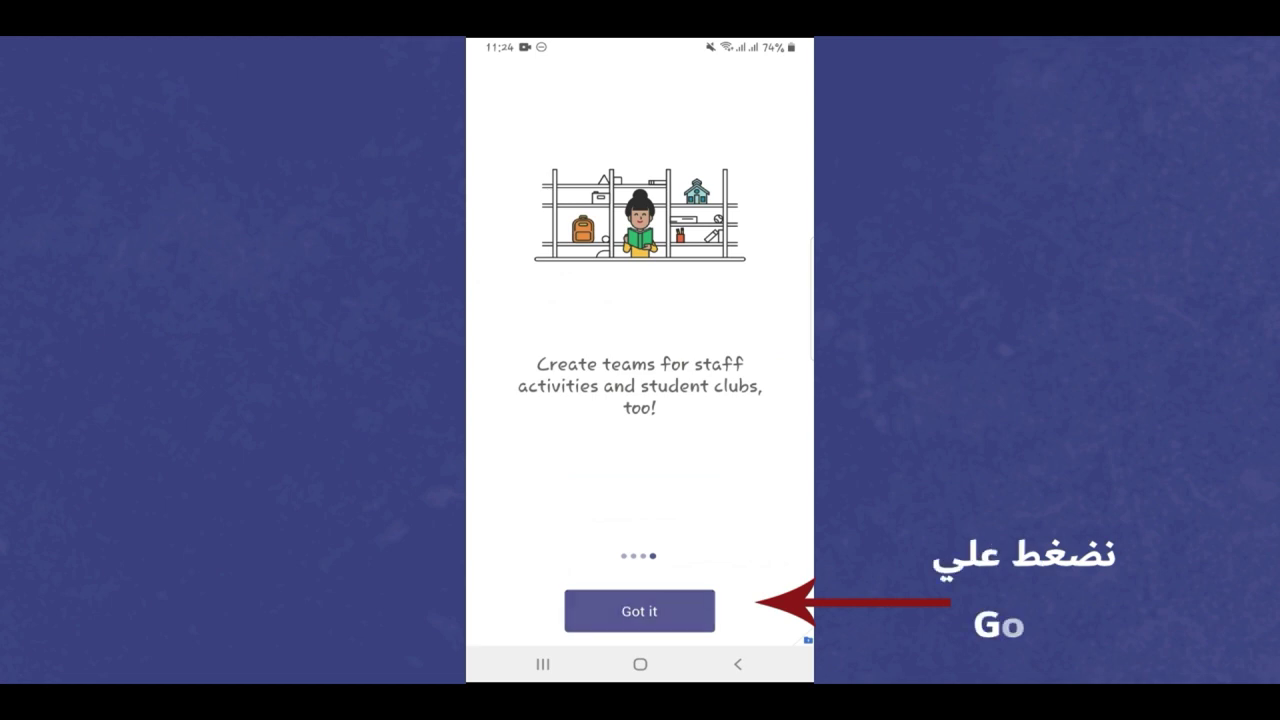
{"action": "left_click", "coordinate": [640, 611]}
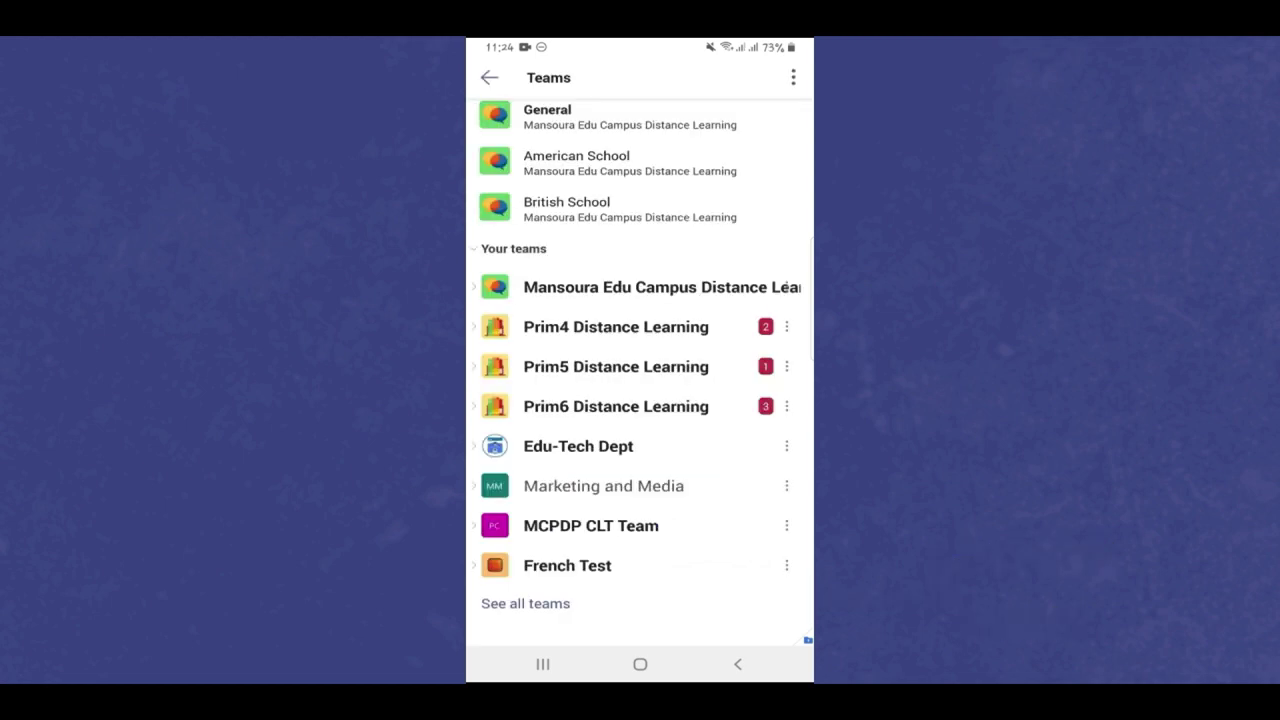
{"action": "scroll", "coordinate": [640, 400], "scroll_direction": "down", "scroll_amount": 2}
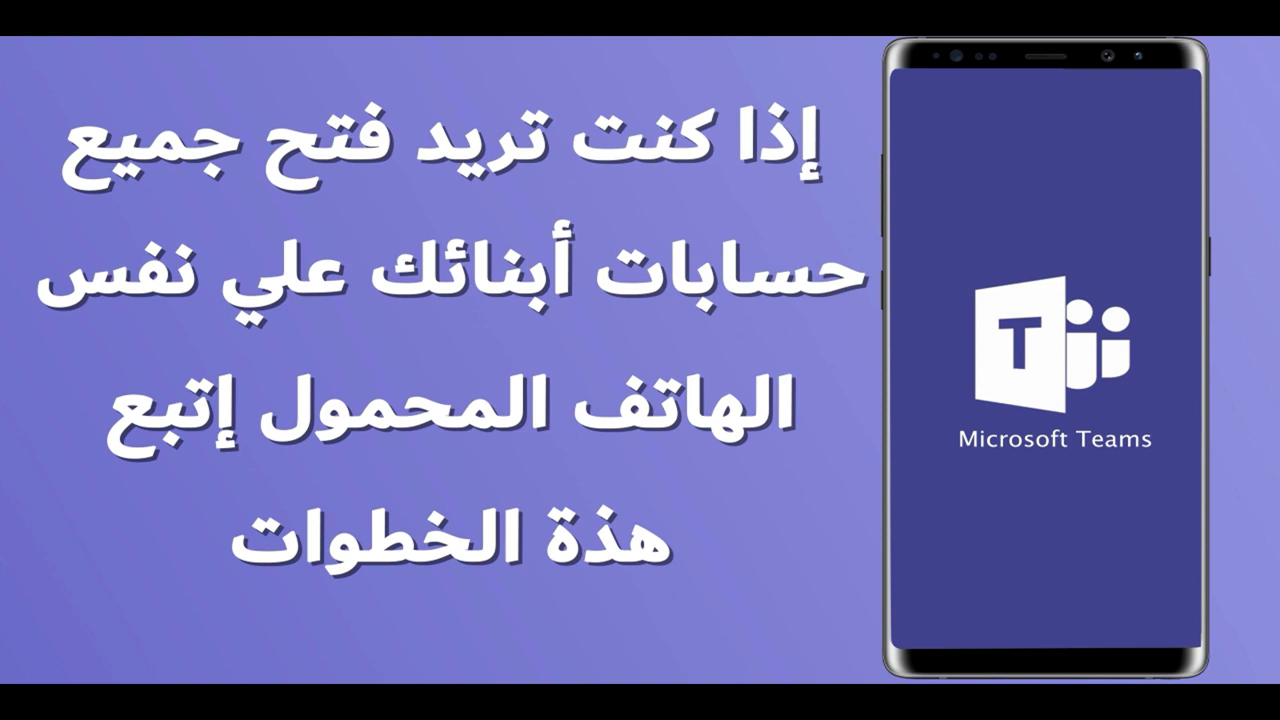
{"action": "mouse_move", "coordinate": [78, 515]}
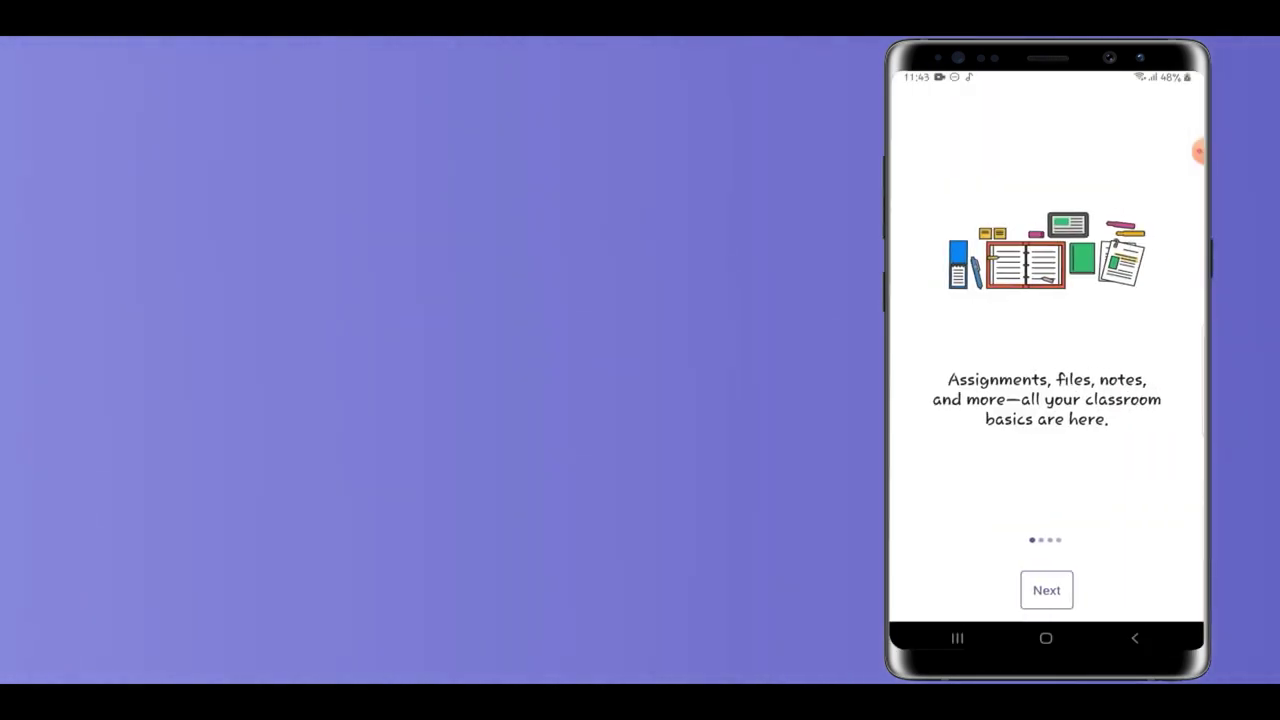
{"action": "mouse_move", "coordinate": [1011, 477]}
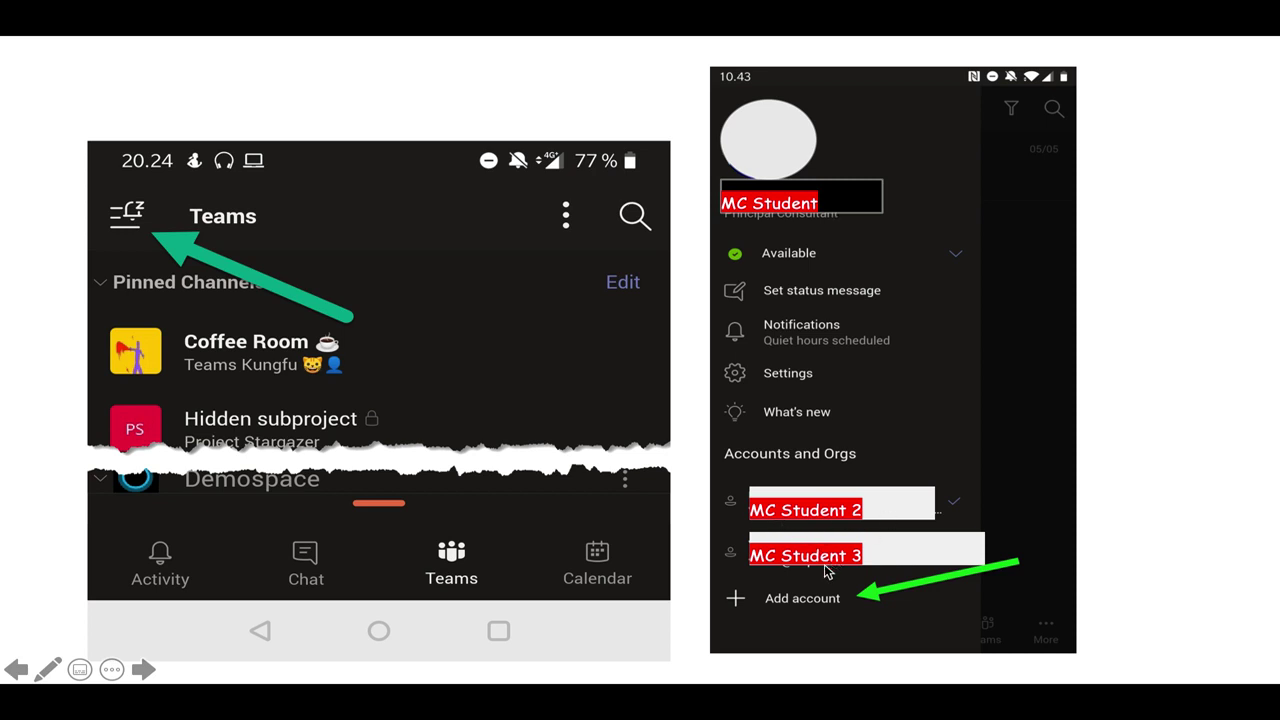
- Advance to the desktop Teams page with English Prep 1A, MC Prep 1 Channel Book and Prep 1 Online Sessions
{"action": "key", "text": "Right"}
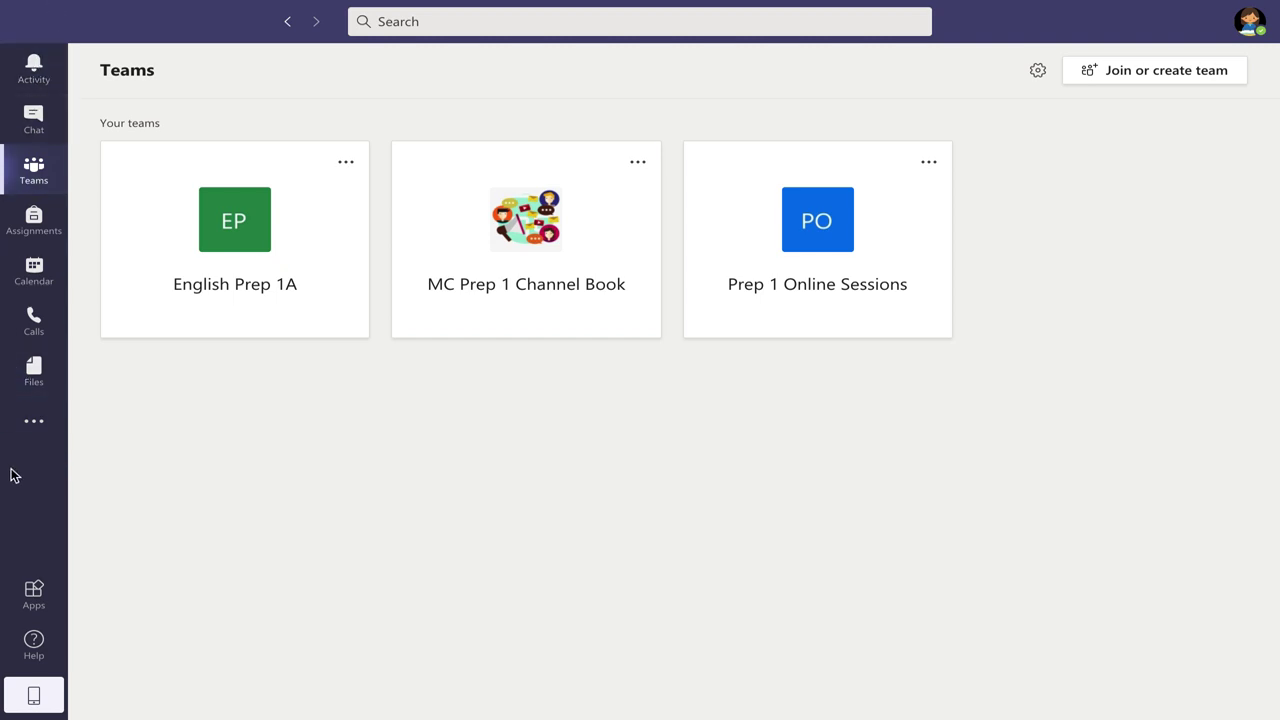
- Open the team-added, English Prep 1A mention, Prep 1 Online Sessions and Assignments notifications, then go to Chat
{"action": "left_click", "coordinate": [38, 78]}
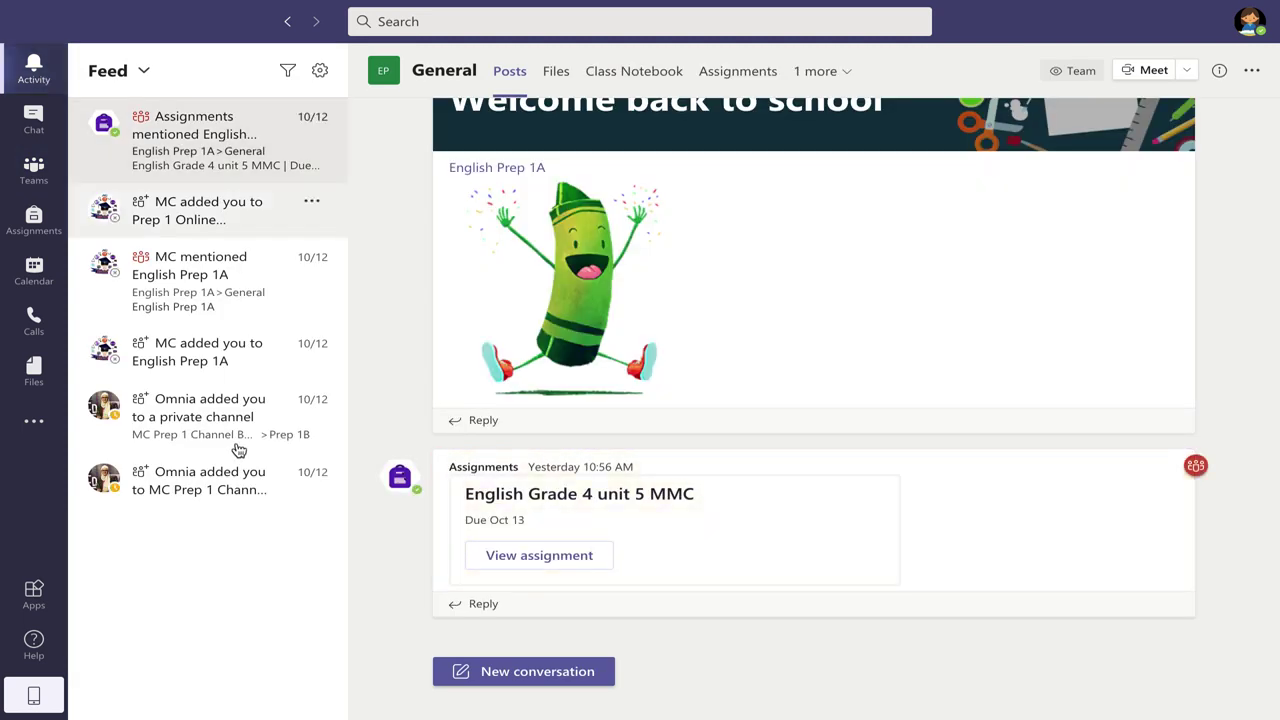
{"action": "left_click", "coordinate": [190, 485]}
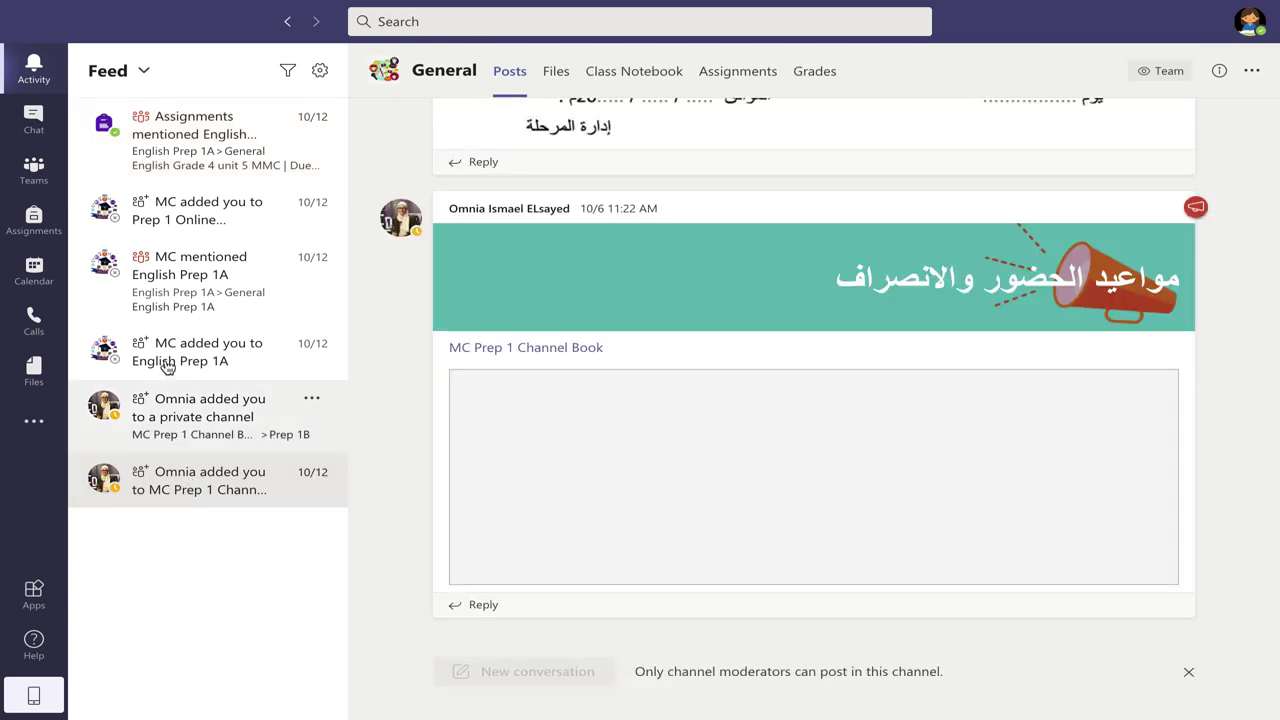
{"action": "left_click", "coordinate": [206, 294]}
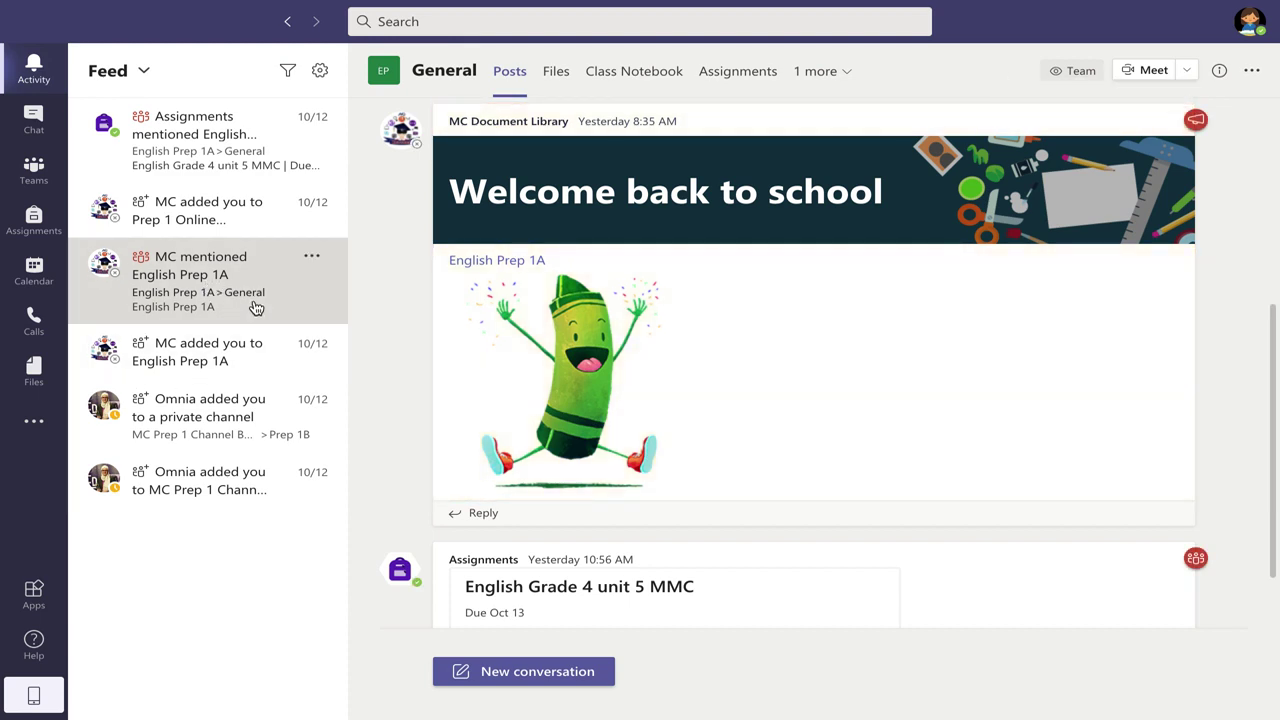
{"action": "scroll", "coordinate": [625, 287], "scroll_direction": "up", "scroll_amount": 1}
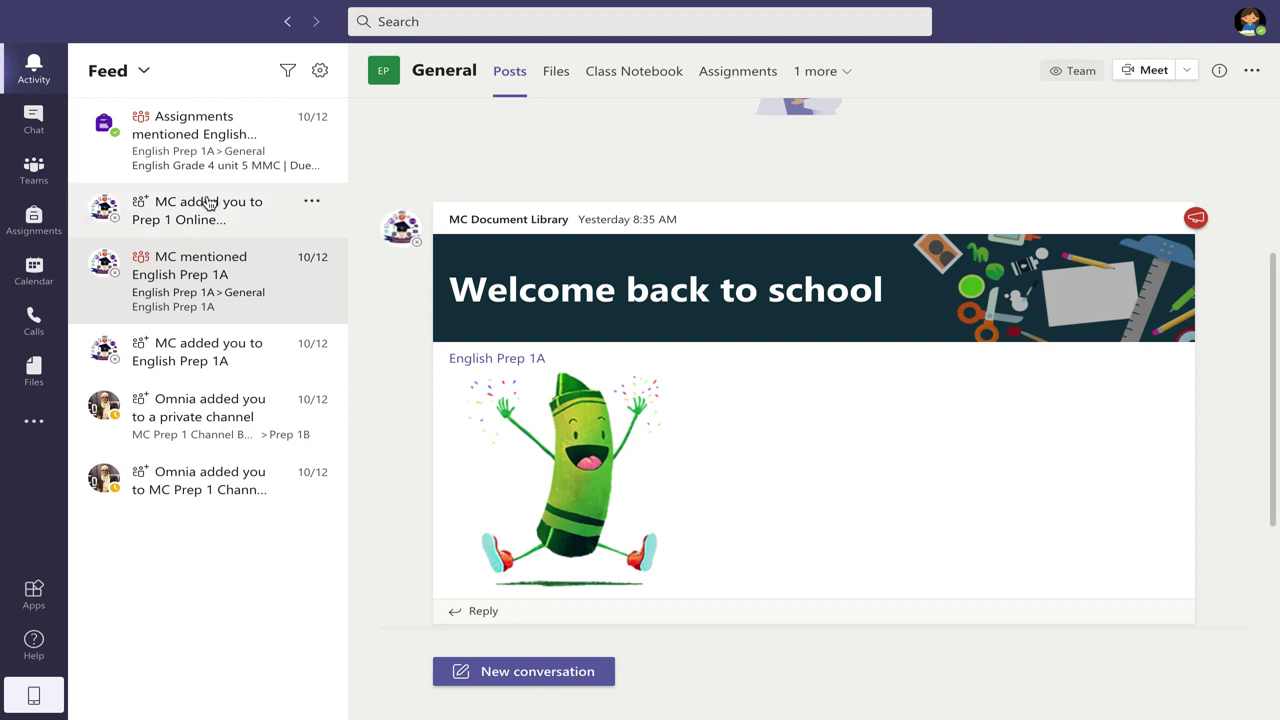
{"action": "left_click", "coordinate": [205, 204]}
{"action": "left_click", "coordinate": [183, 131]}
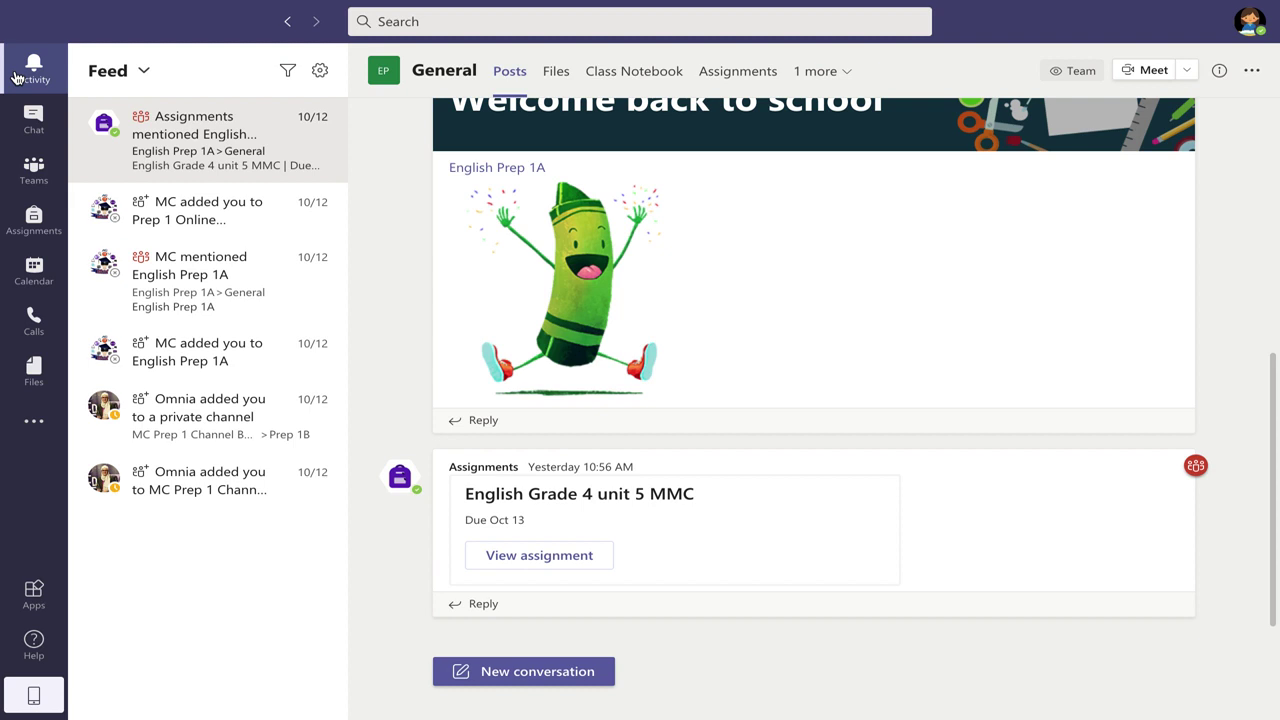
{"action": "left_click", "coordinate": [34, 118]}
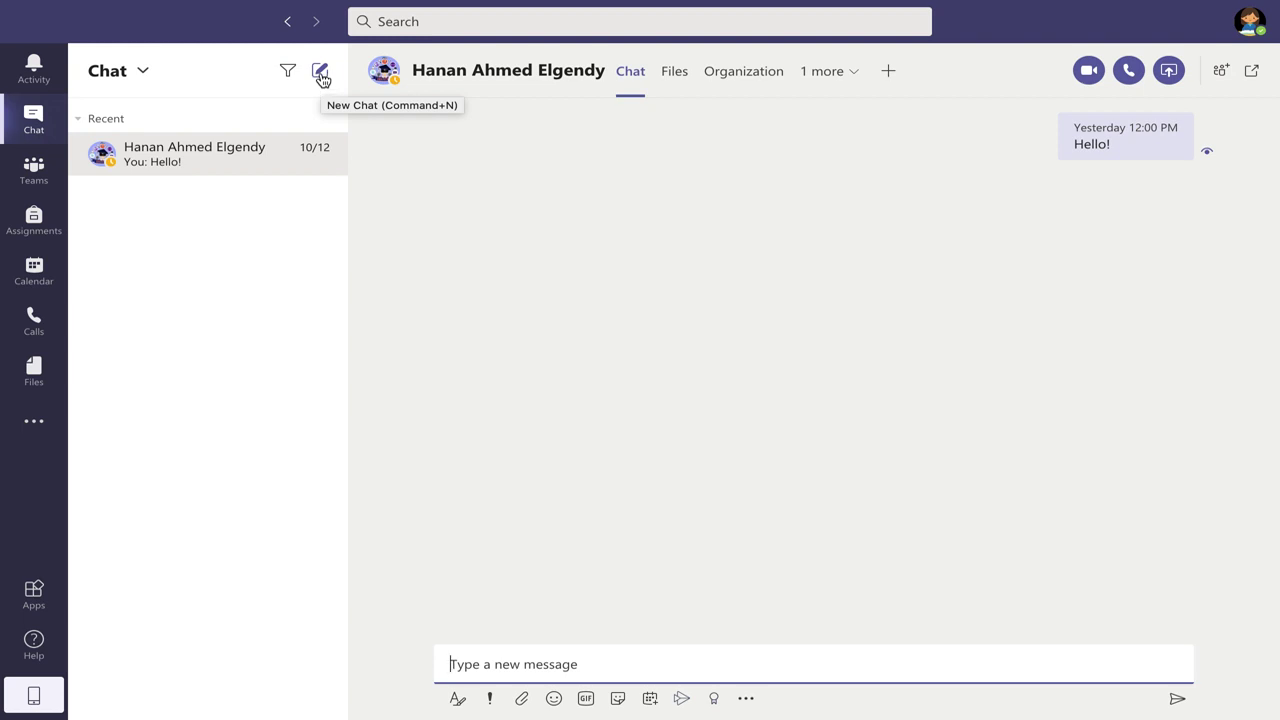
- Start a new chat with MC Document Library as the recipient
{"action": "left_click", "coordinate": [321, 80]}
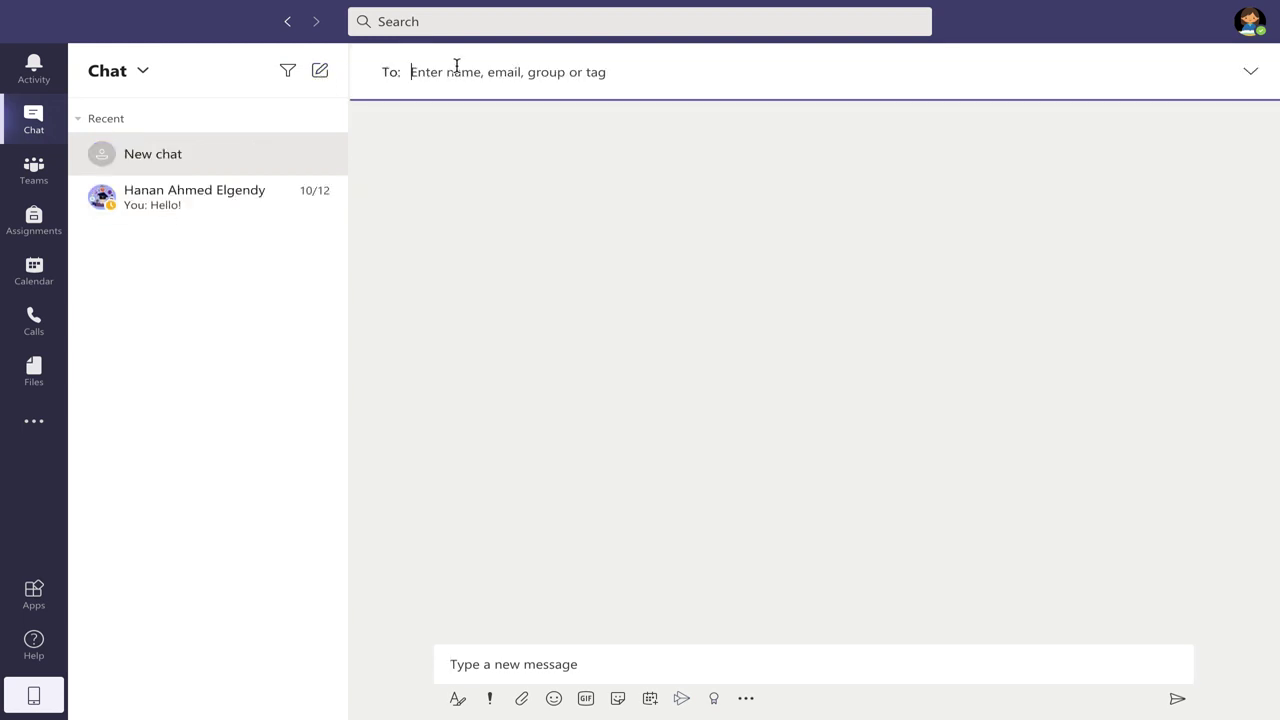
{"action": "type", "text": "mc"}
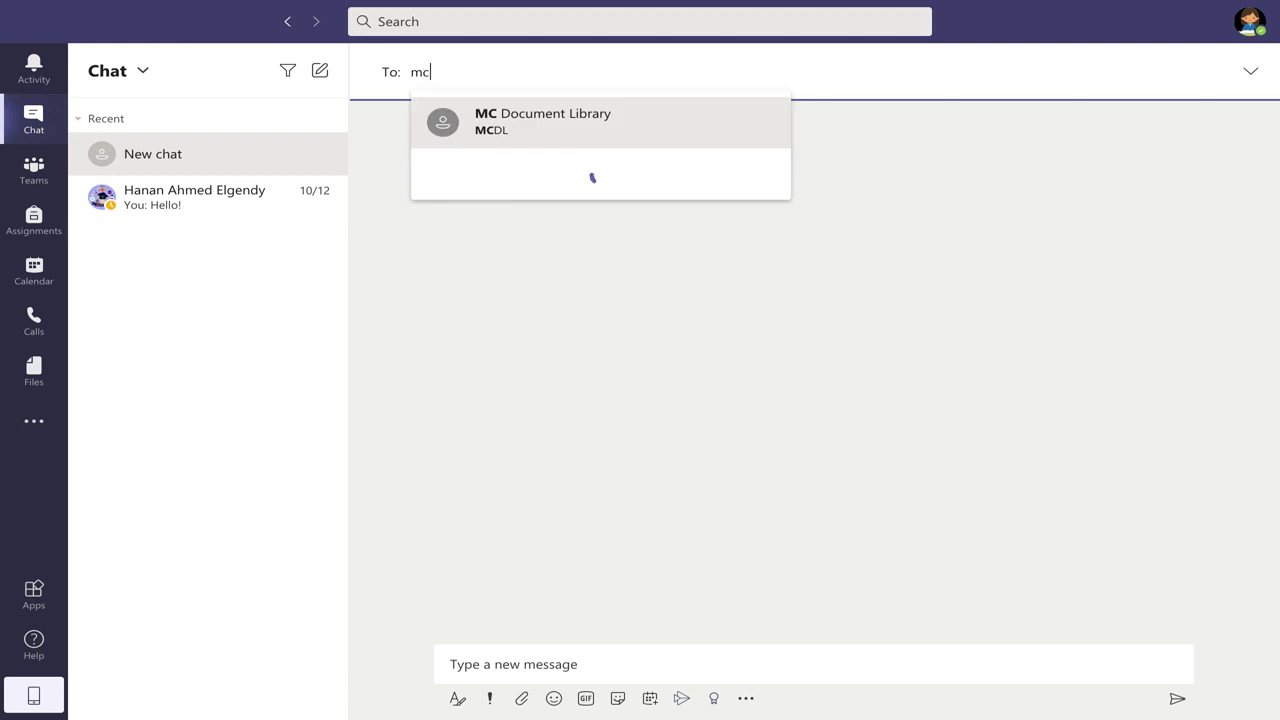
{"action": "left_click", "coordinate": [497, 133]}
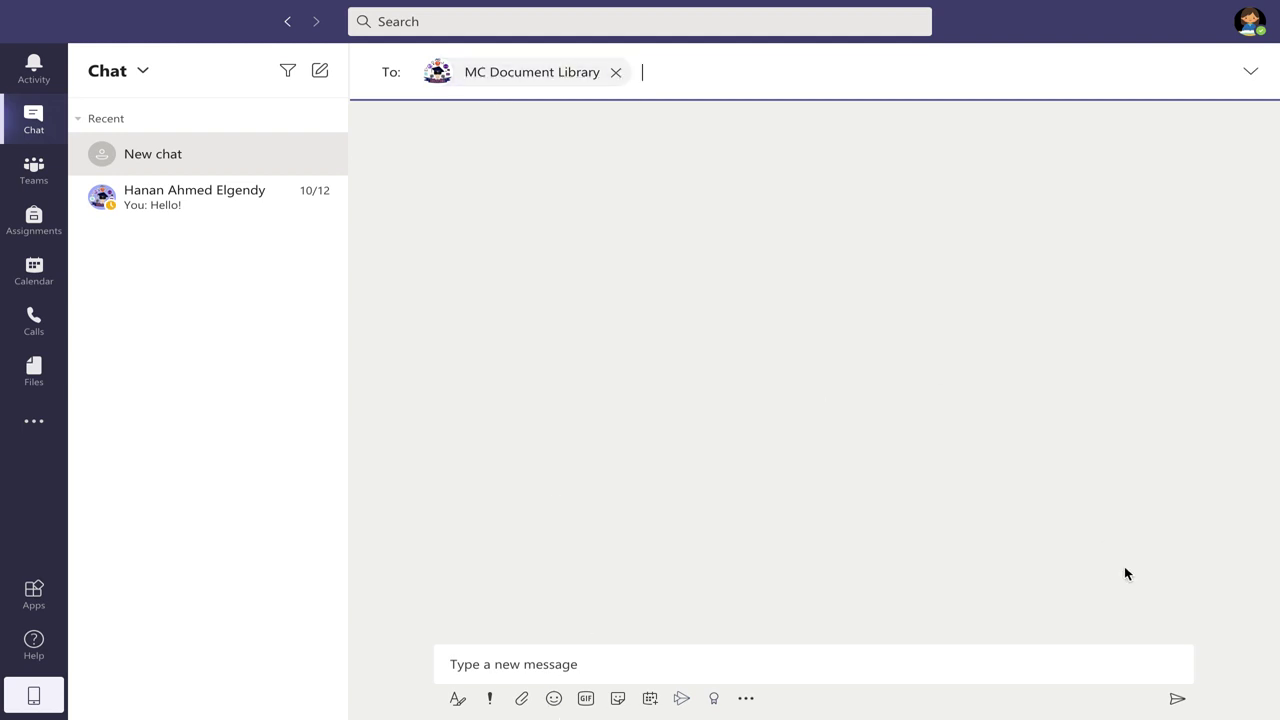
- Write and send the message "Hello!", correcting the stray @ typo
{"action": "left_click", "coordinate": [553, 664]}
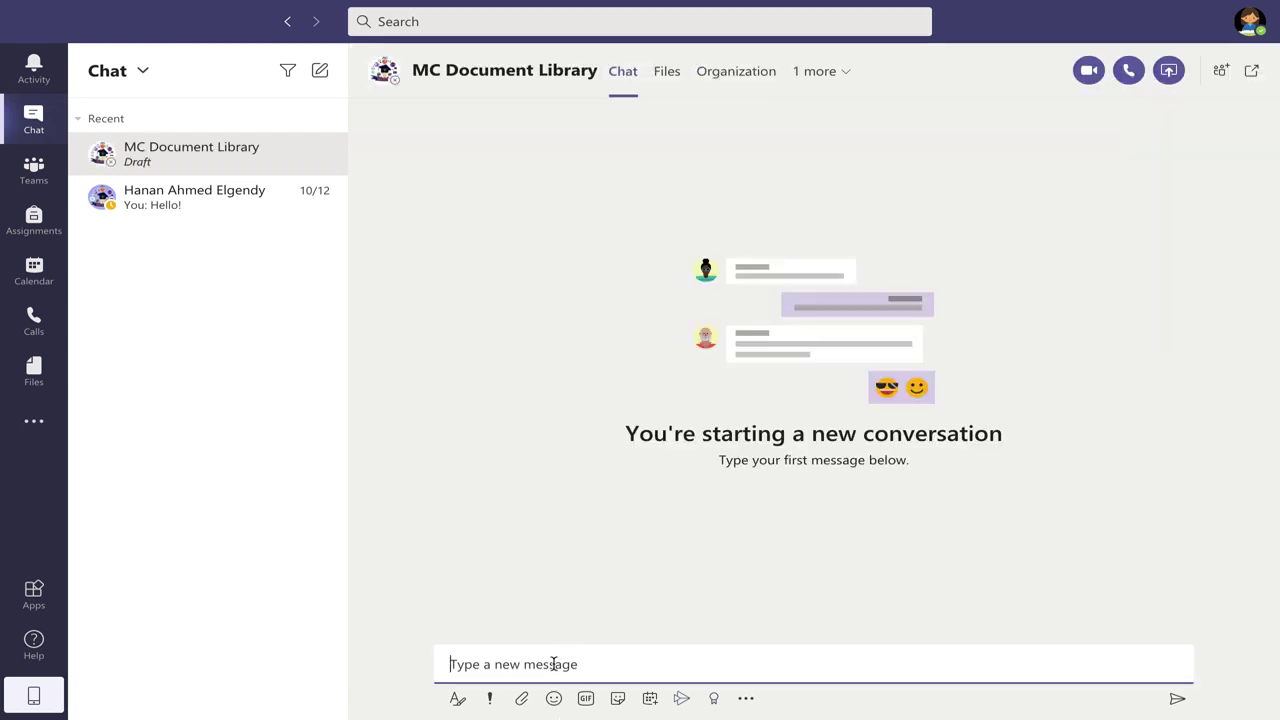
{"action": "type", "text": "Hello@"}
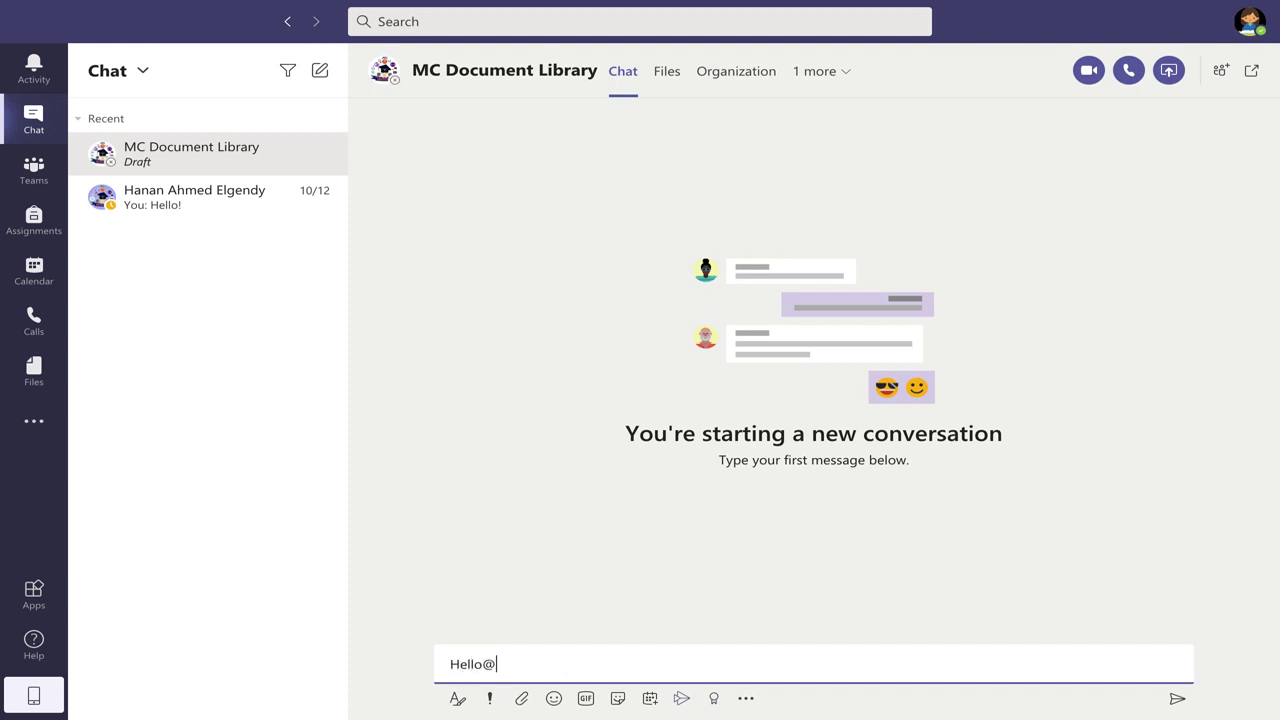
{"action": "key", "text": "BackSpace"}
{"action": "type", "text": "!"}
{"action": "left_click", "coordinate": [1176, 701]}
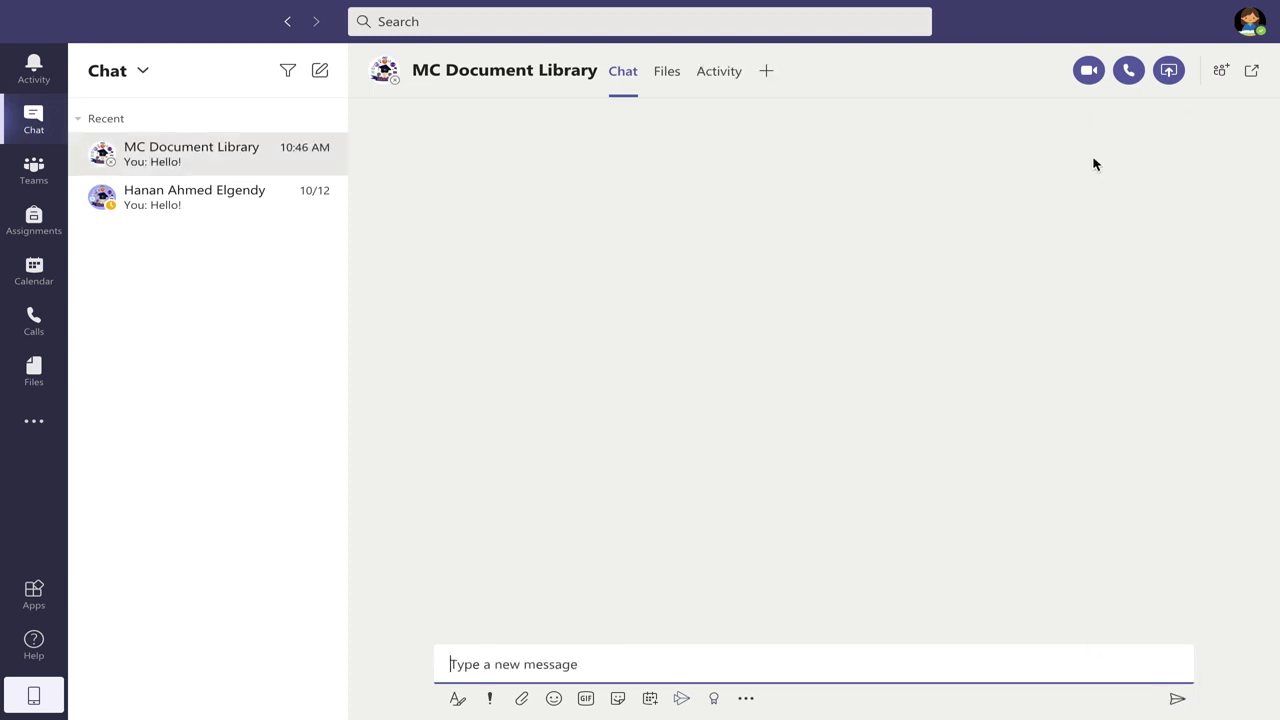
{"action": "left_click", "coordinate": [876, 374]}
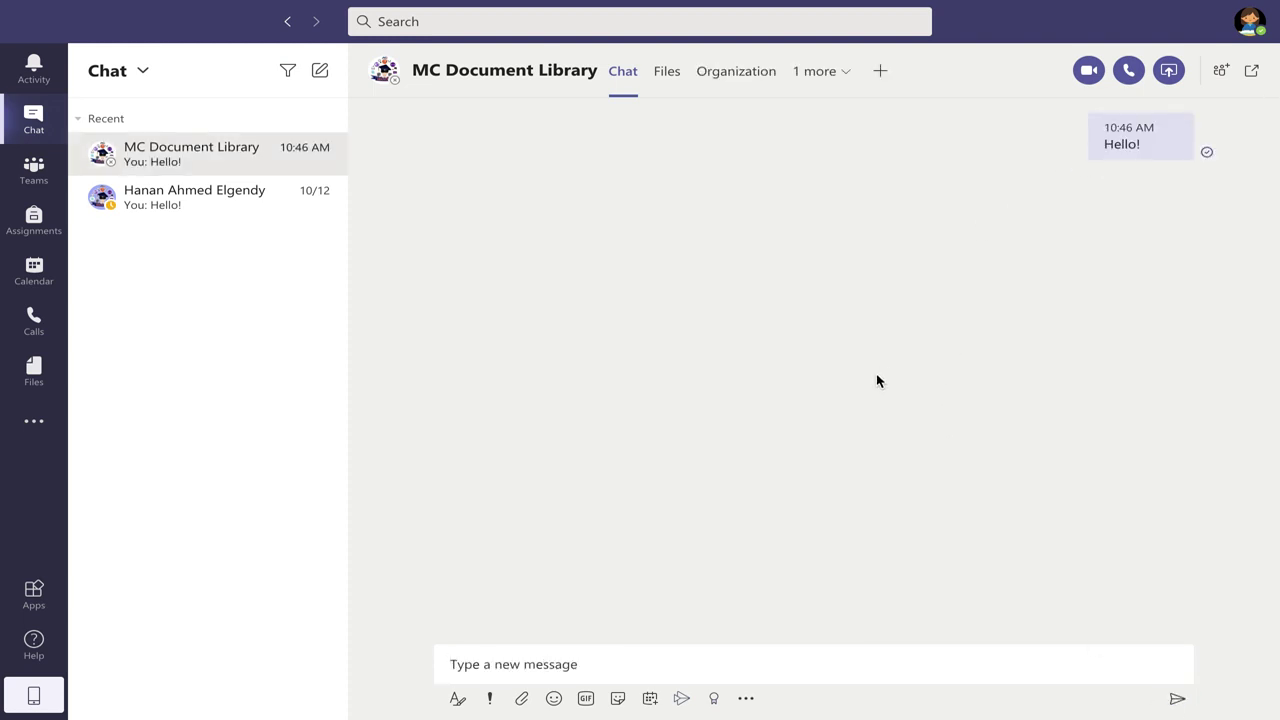
- View the three team cards, then show the Assignments page with English Grade 4 unit 5 MMC
{"action": "left_click", "coordinate": [18, 186]}
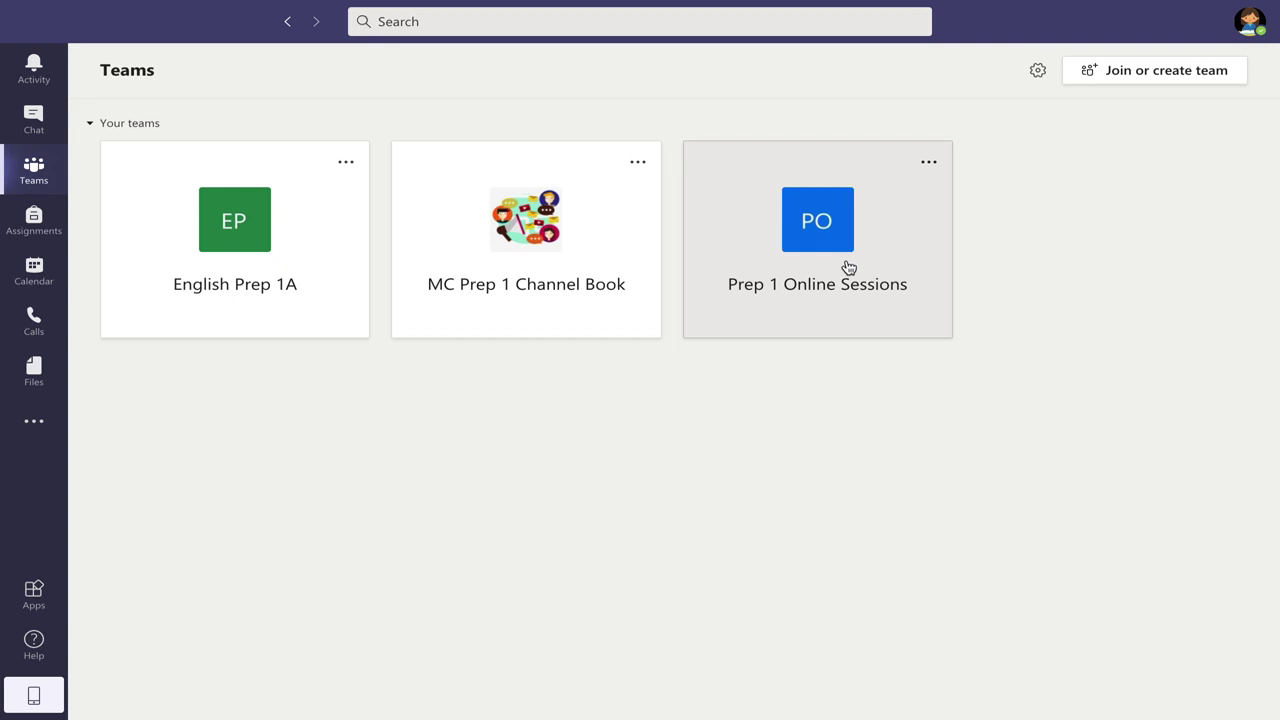
{"action": "left_click", "coordinate": [31, 234]}
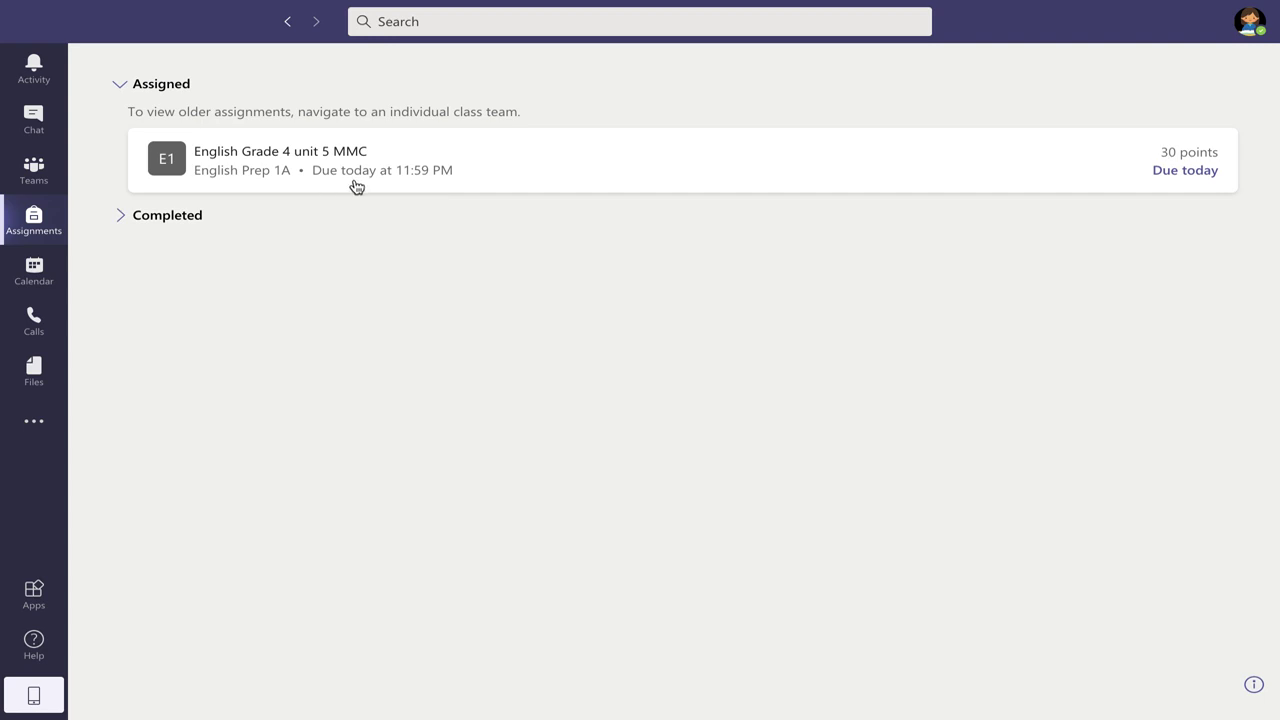
- Expand the empty Completed section and open the English Grade 4 unit 5 MMC assignment
{"action": "left_click", "coordinate": [131, 216]}
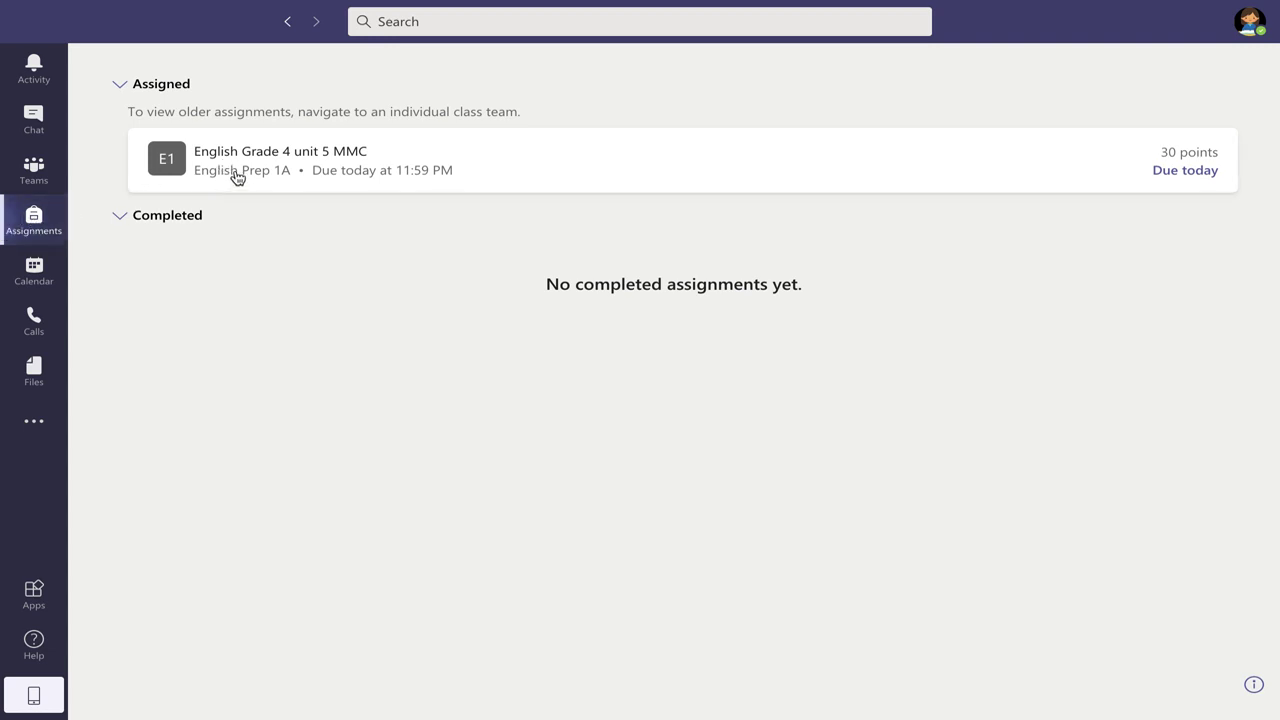
{"action": "left_click", "coordinate": [237, 177]}
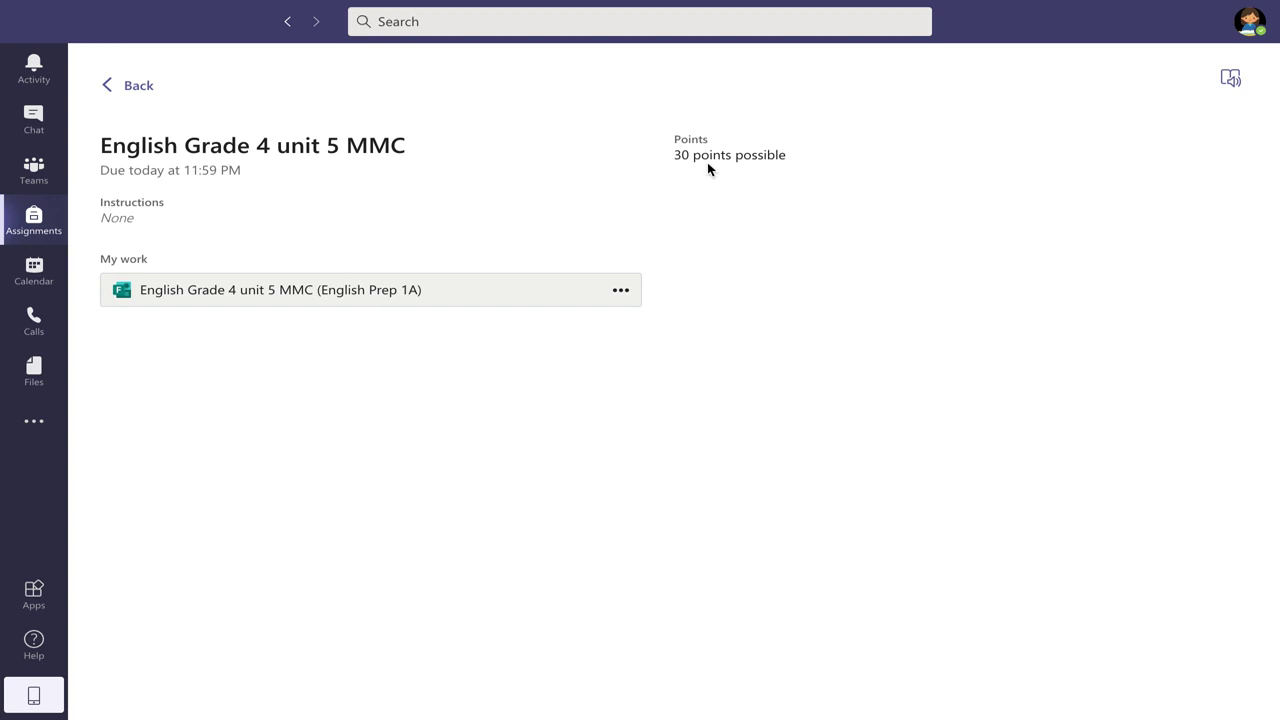
- Scroll through the unit 5 MMC quiz form to question 30, close it unsubmitted, and return to Assignments
{"action": "left_click", "coordinate": [288, 290]}
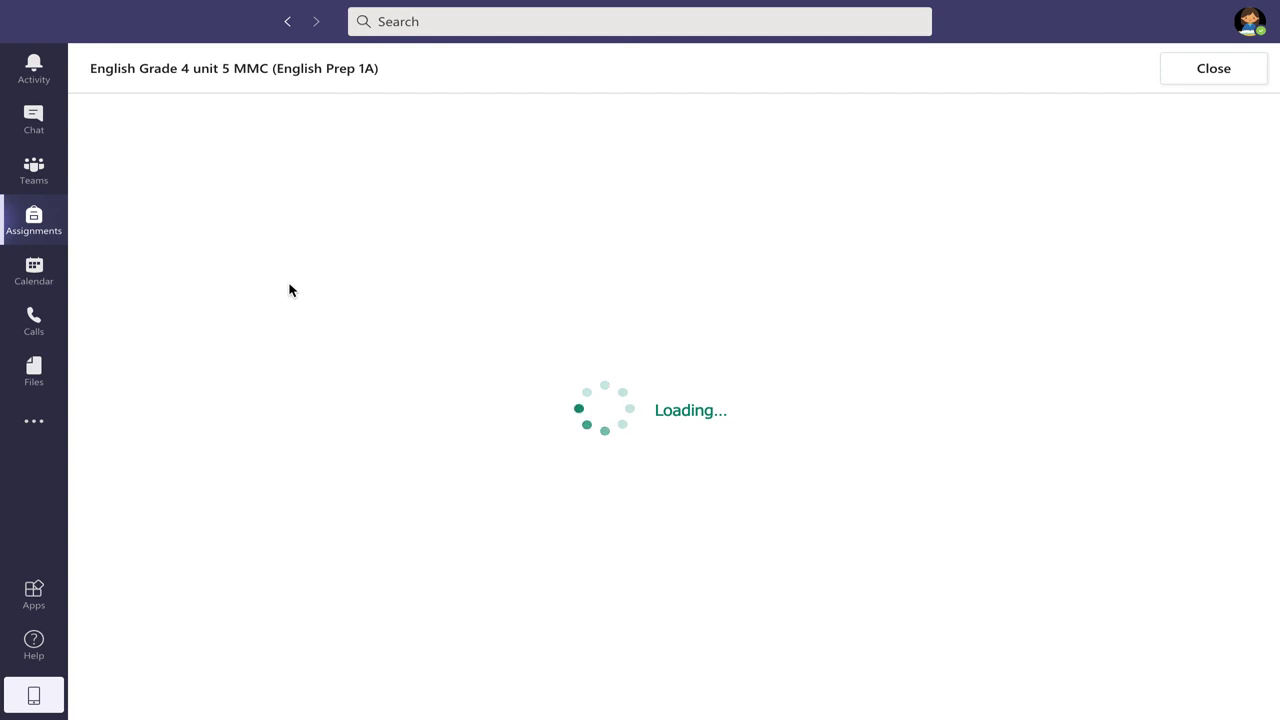
{"action": "scroll", "coordinate": [510, 492], "scroll_direction": "down", "scroll_amount": 2}
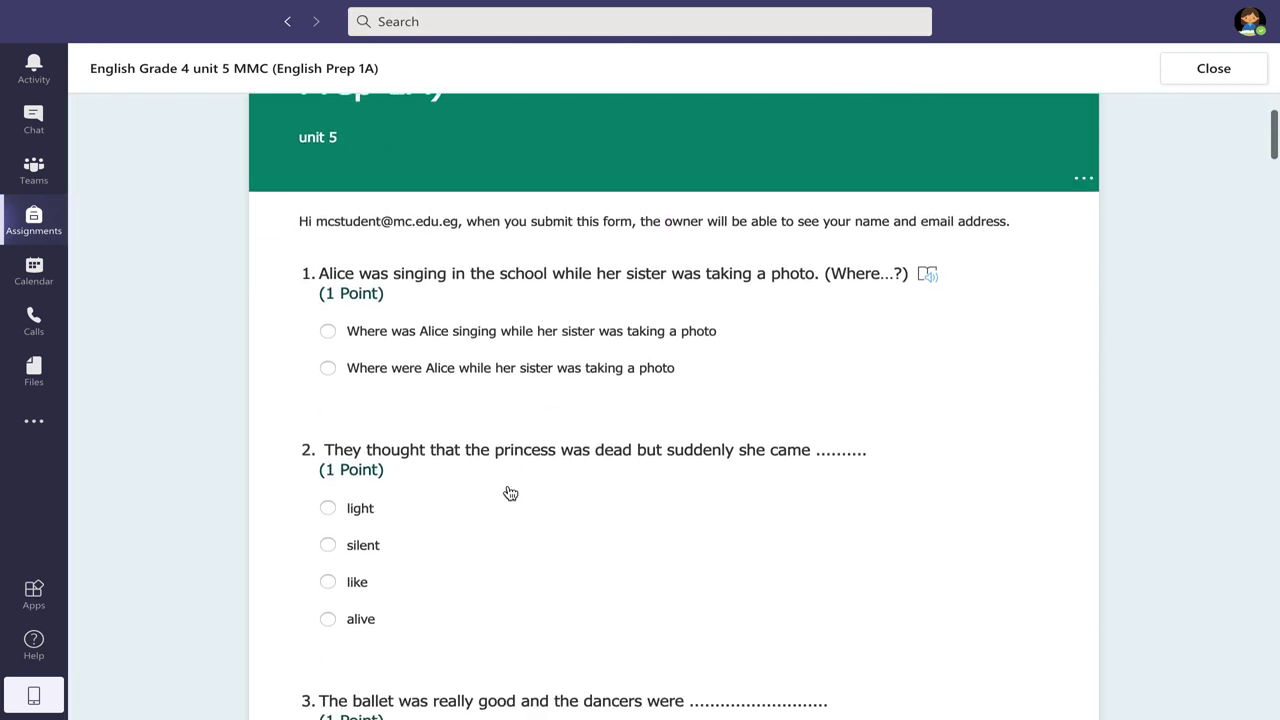
{"action": "scroll", "coordinate": [509, 491], "scroll_direction": "down", "scroll_amount": 2}
{"action": "scroll", "coordinate": [508, 491], "scroll_direction": "down", "scroll_amount": 15}
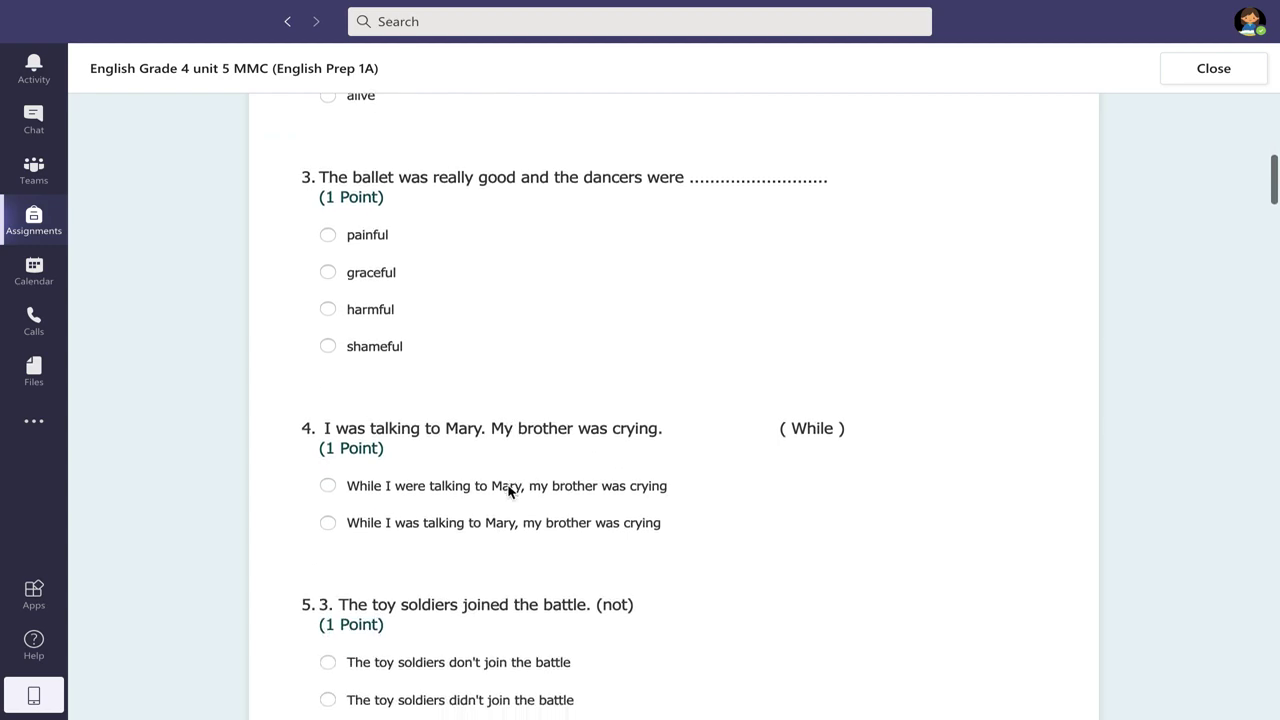
{"action": "scroll", "coordinate": [508, 491], "scroll_direction": "down", "scroll_amount": 20}
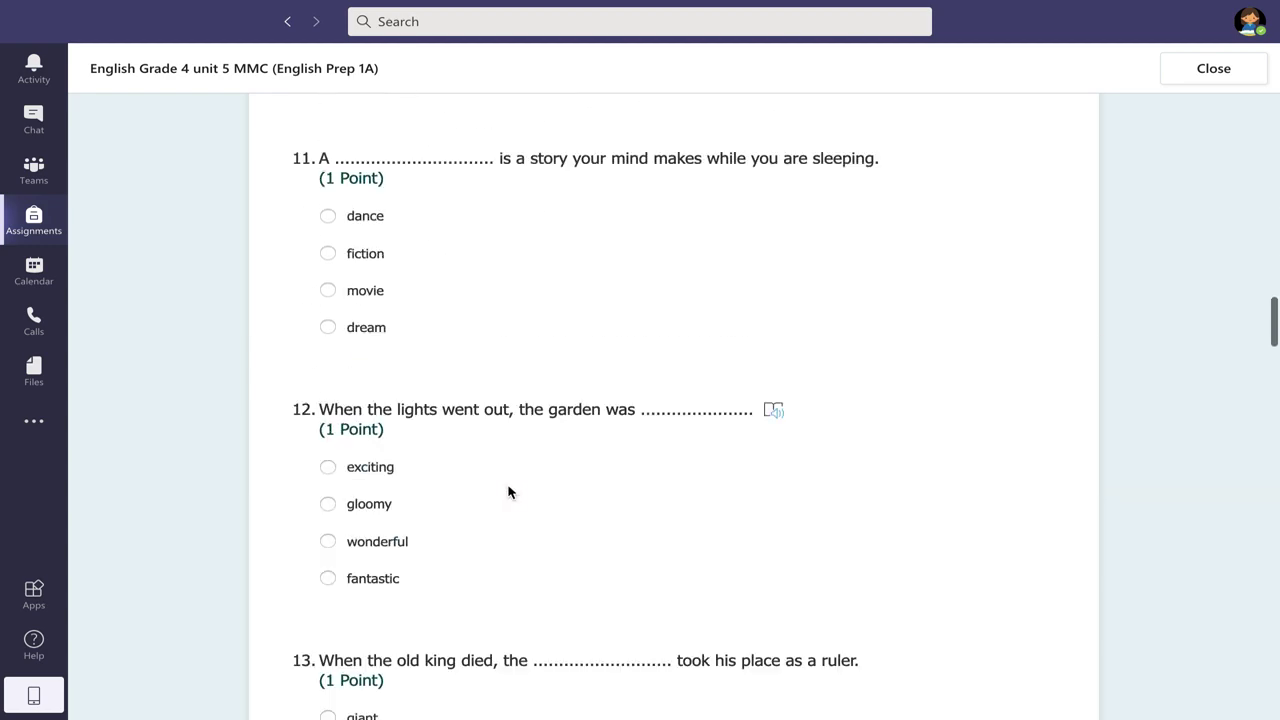
{"action": "scroll", "coordinate": [508, 491], "scroll_direction": "down", "scroll_amount": 20}
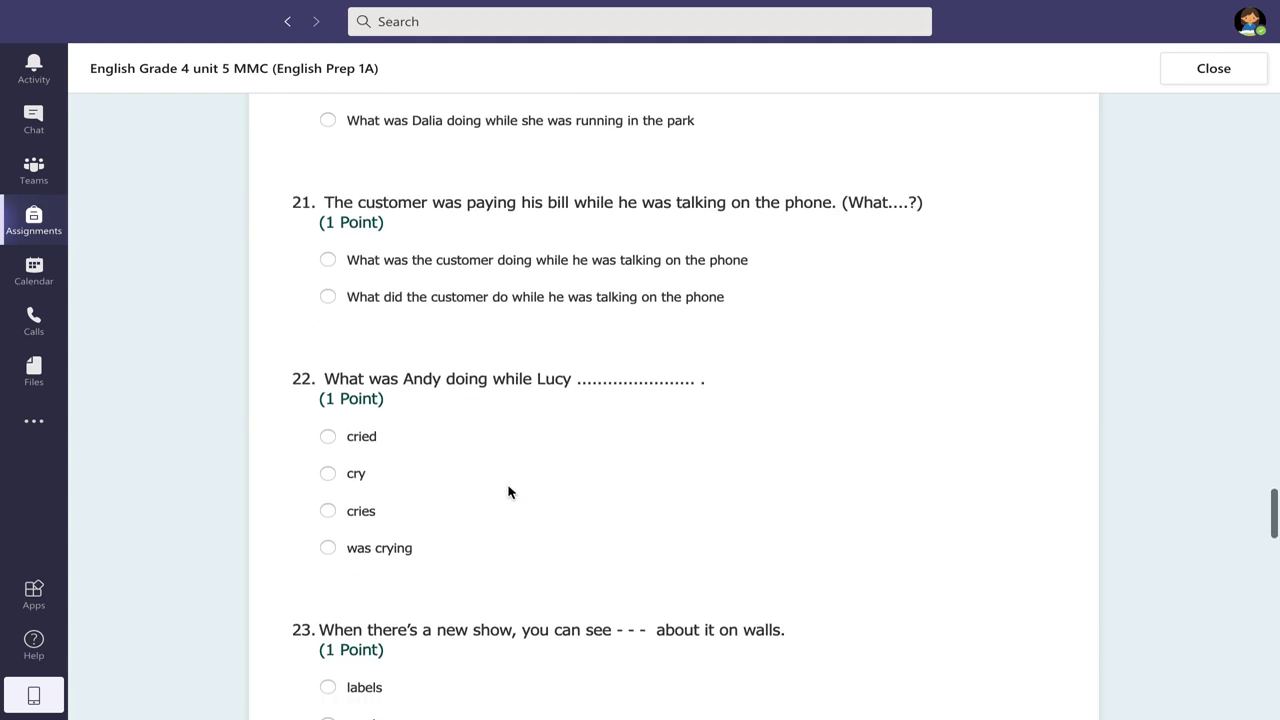
{"action": "scroll", "coordinate": [508, 491], "scroll_direction": "down", "scroll_amount": 6}
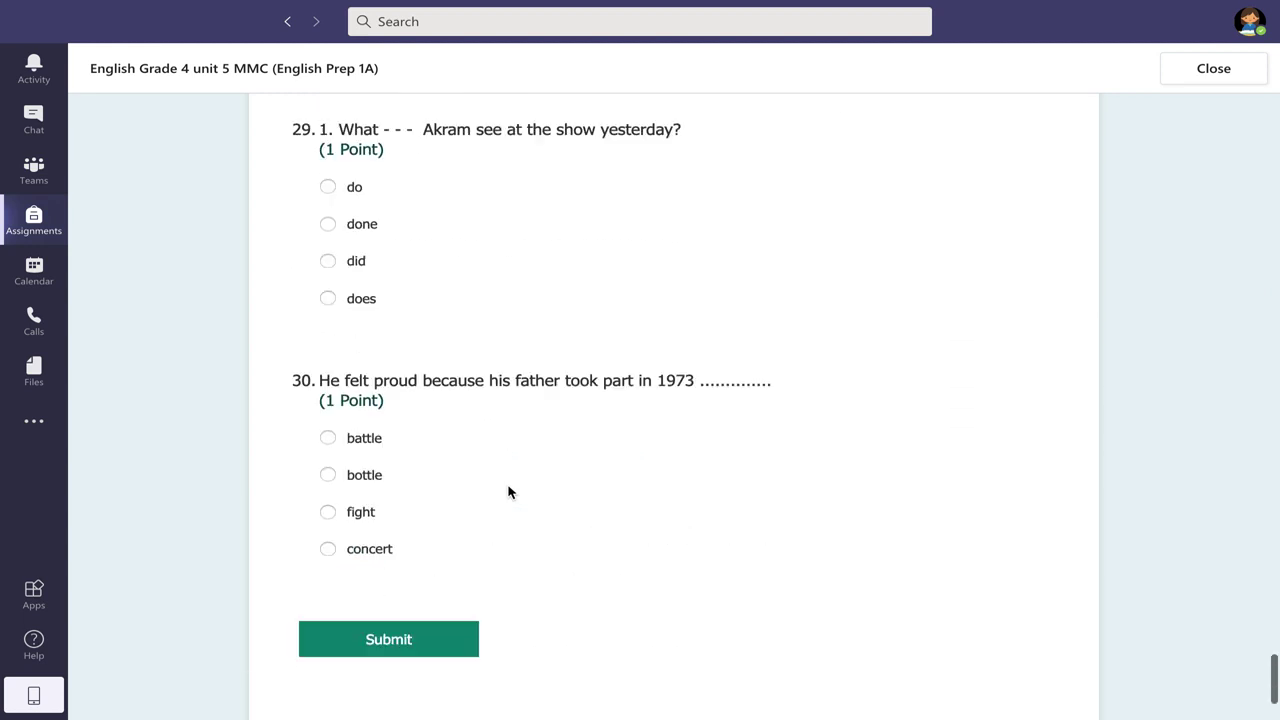
{"action": "left_click", "coordinate": [1191, 75]}
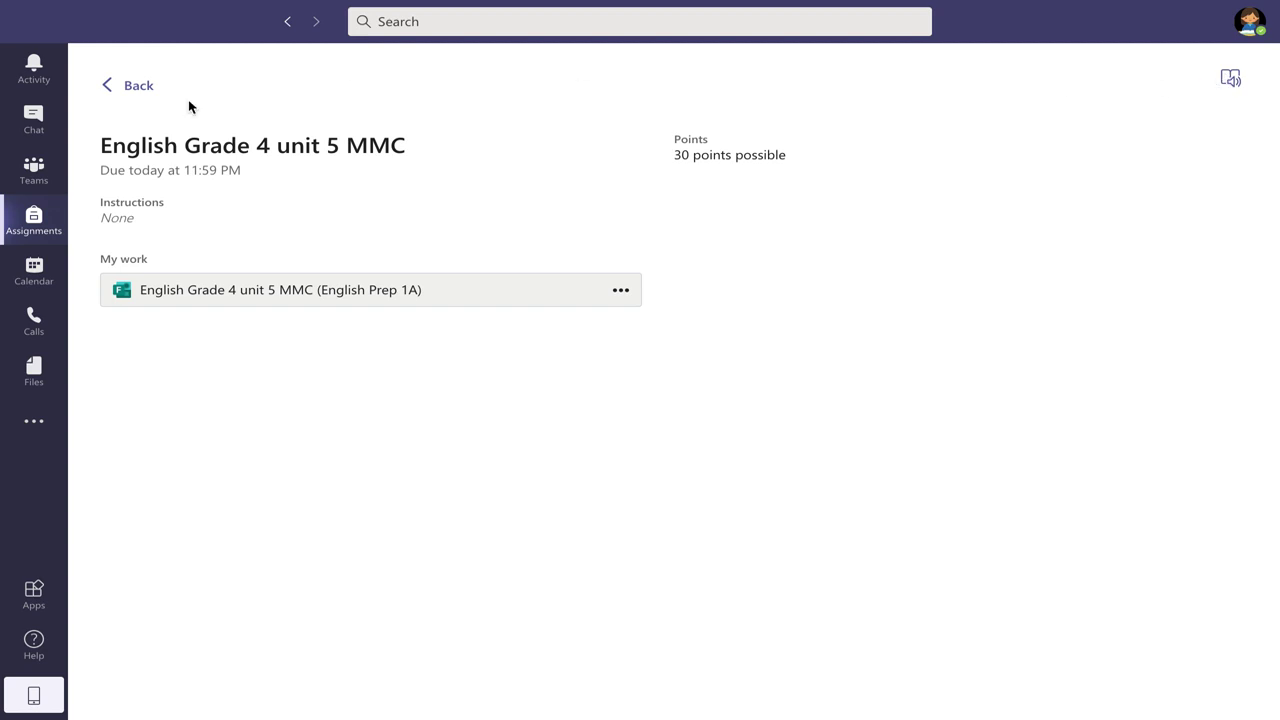
{"action": "left_click", "coordinate": [133, 88]}
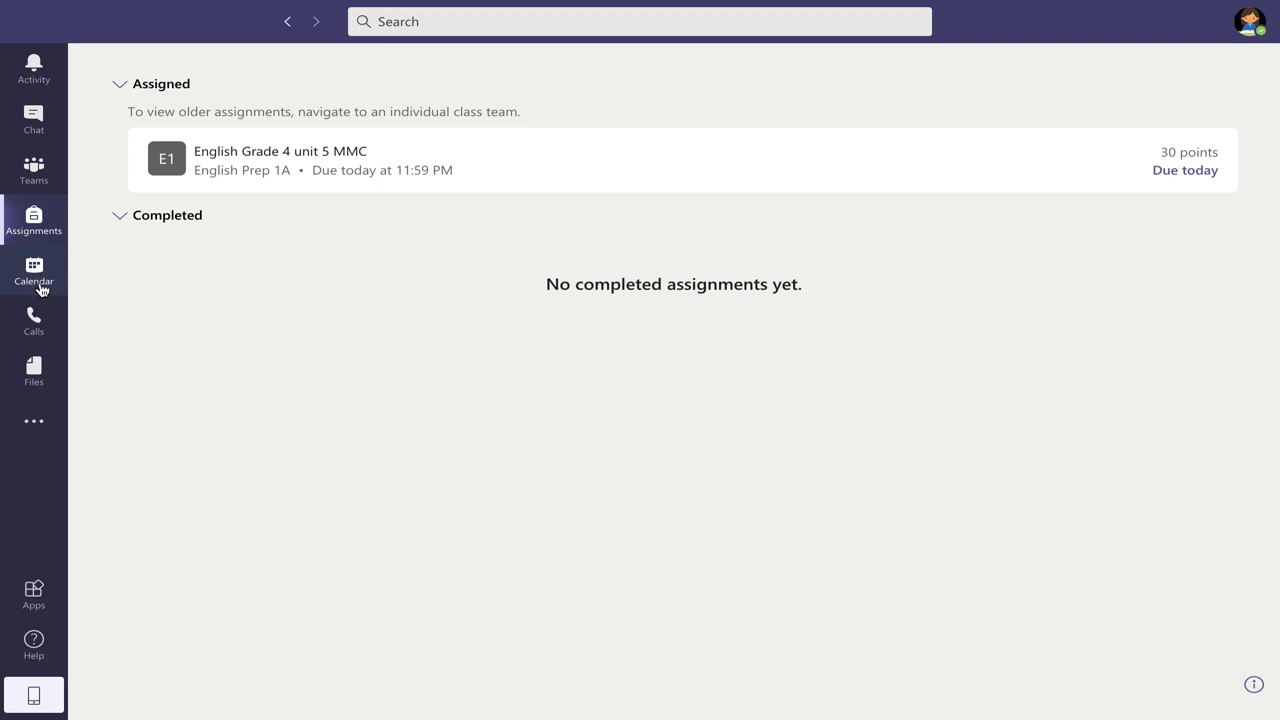
- Open the English Online Session - Story Chapter 1 event at 9 AM Monday and choose Join
{"action": "left_click", "coordinate": [41, 290]}
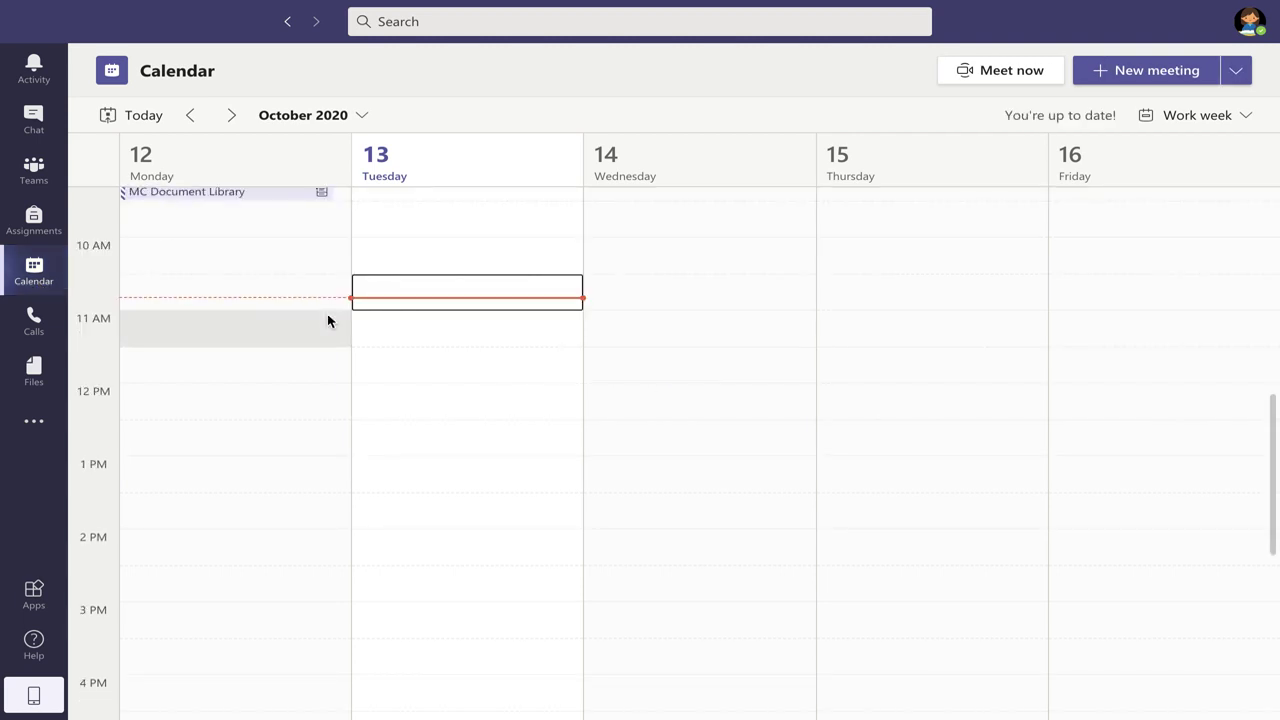
{"action": "scroll", "coordinate": [328, 320], "scroll_direction": "up", "scroll_amount": 10}
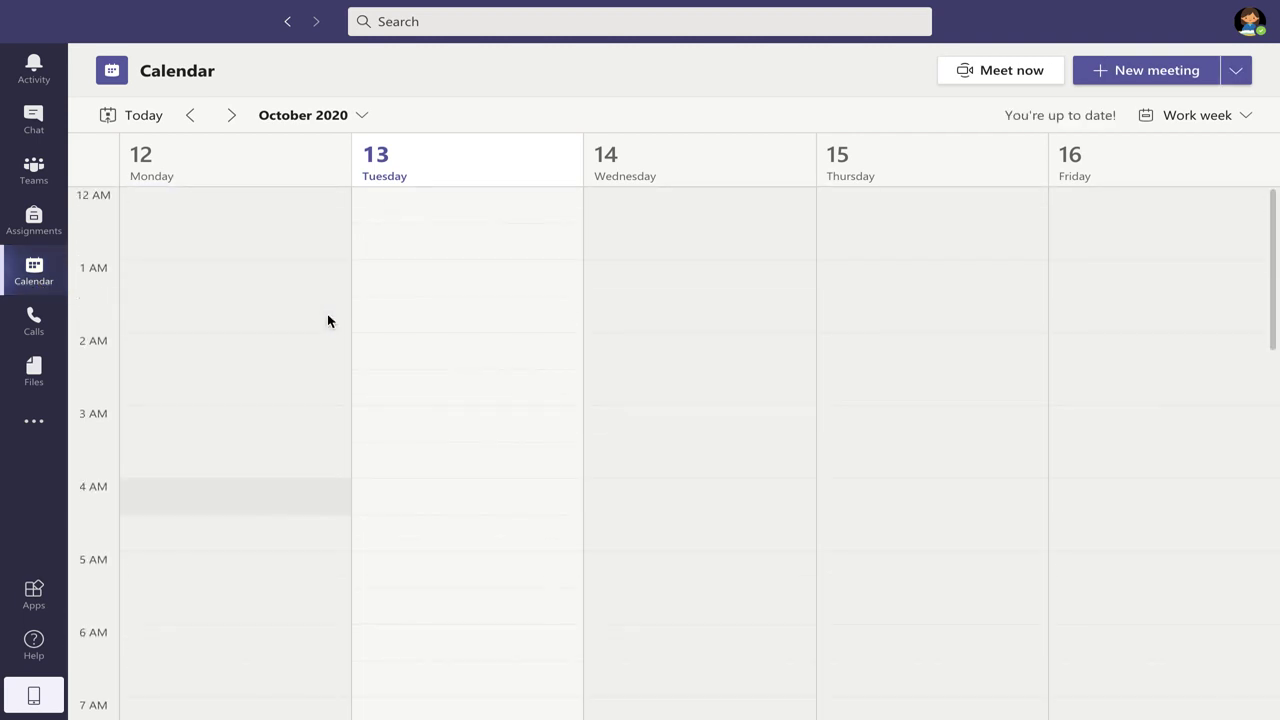
{"action": "scroll", "coordinate": [329, 320], "scroll_direction": "down", "scroll_amount": 5}
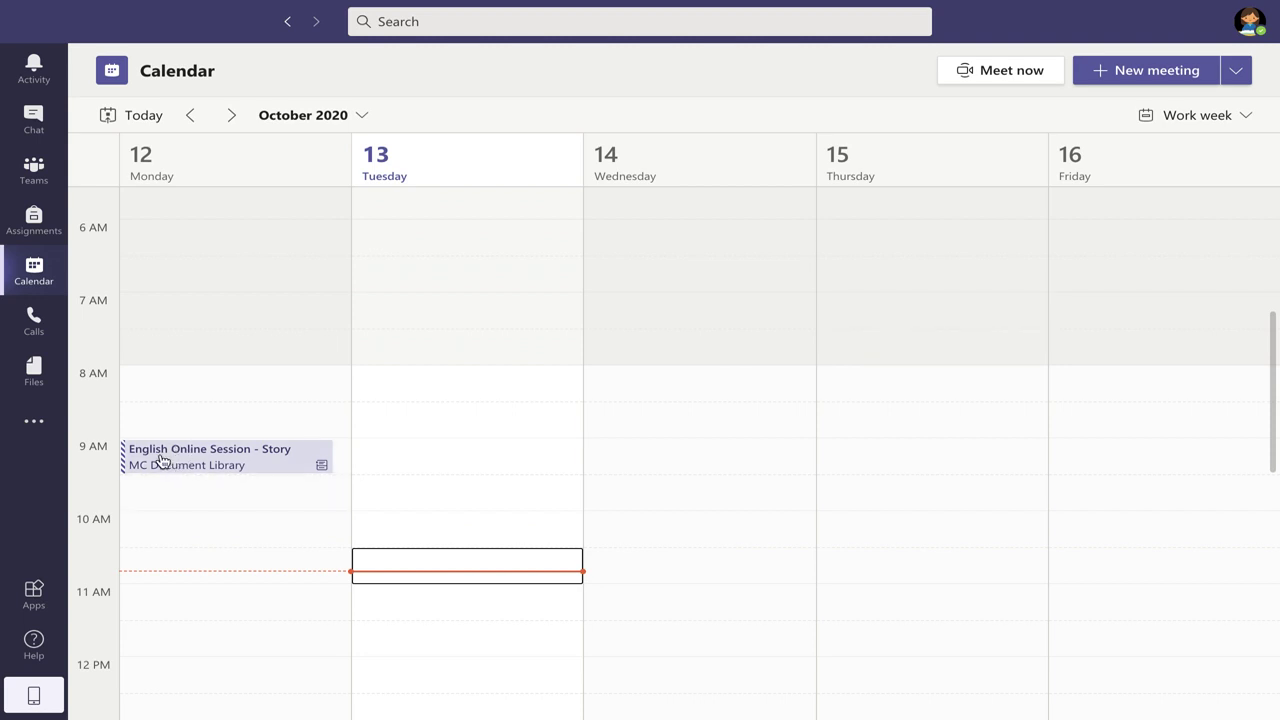
{"action": "left_click", "coordinate": [192, 458]}
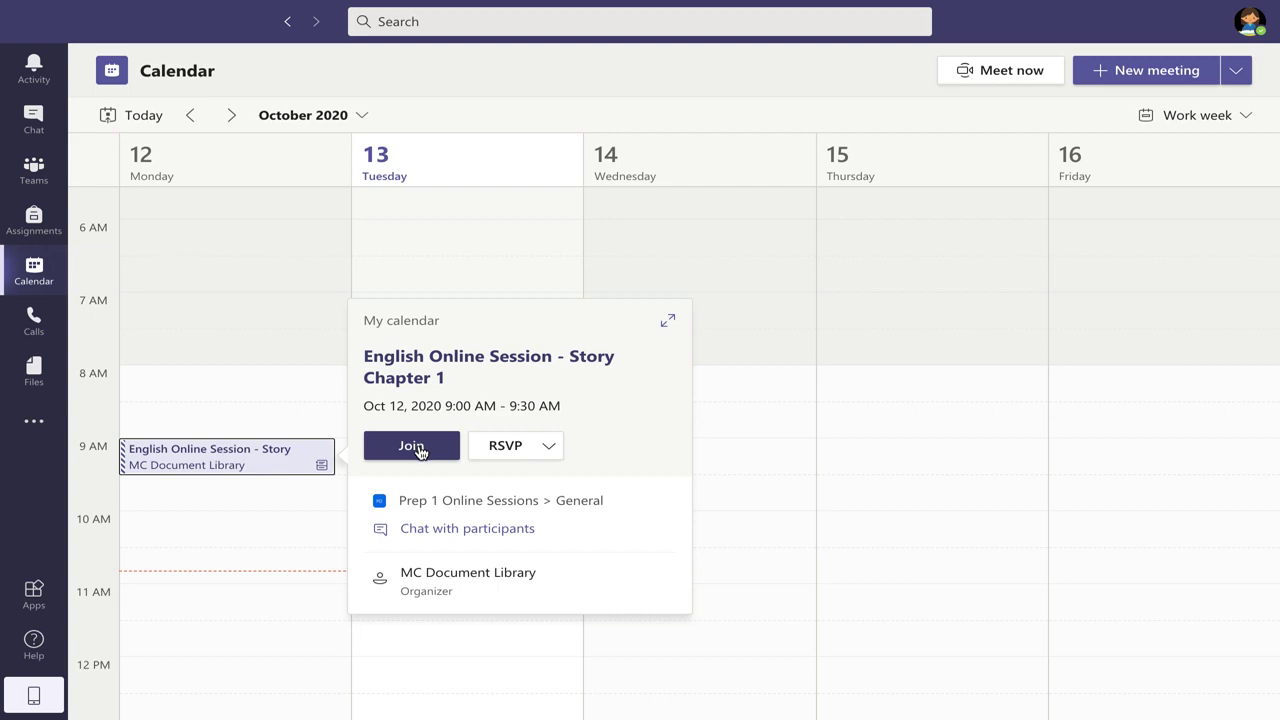
{"action": "left_click", "coordinate": [420, 450]}
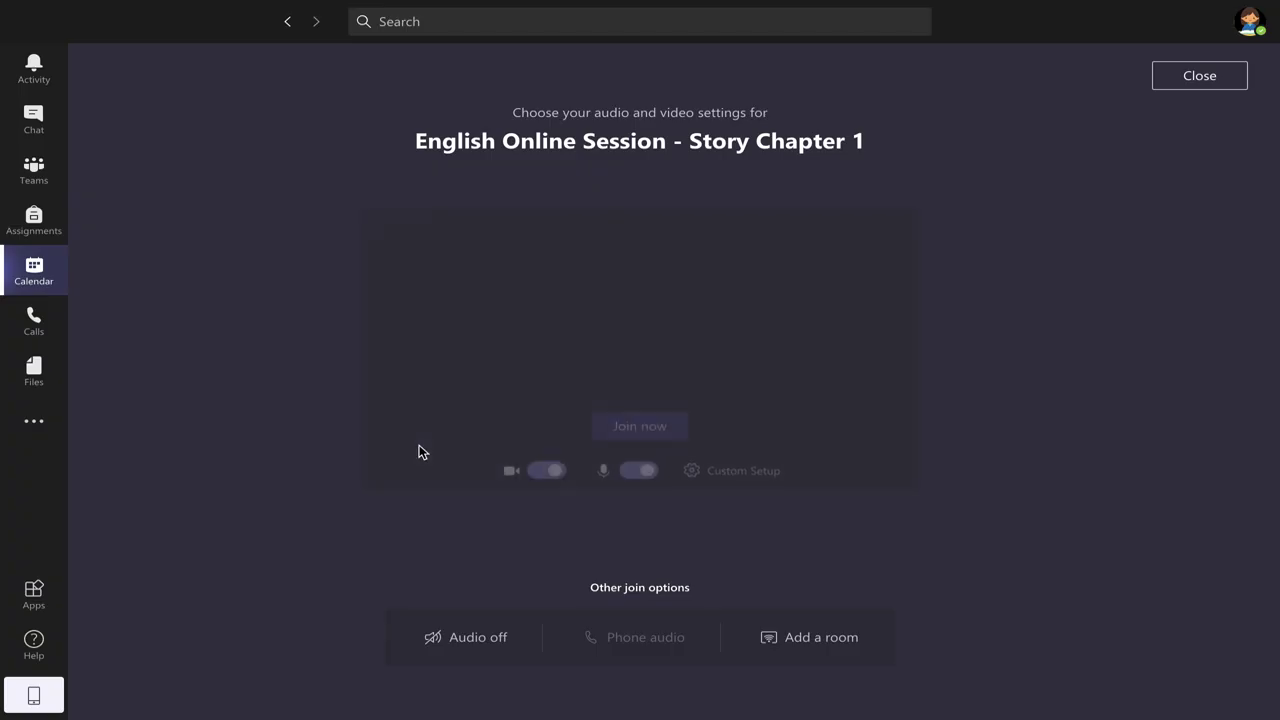
- Turn the camera off, then close the pre-join screen to return to the October 12–16 calendar
{"action": "left_click", "coordinate": [530, 471]}
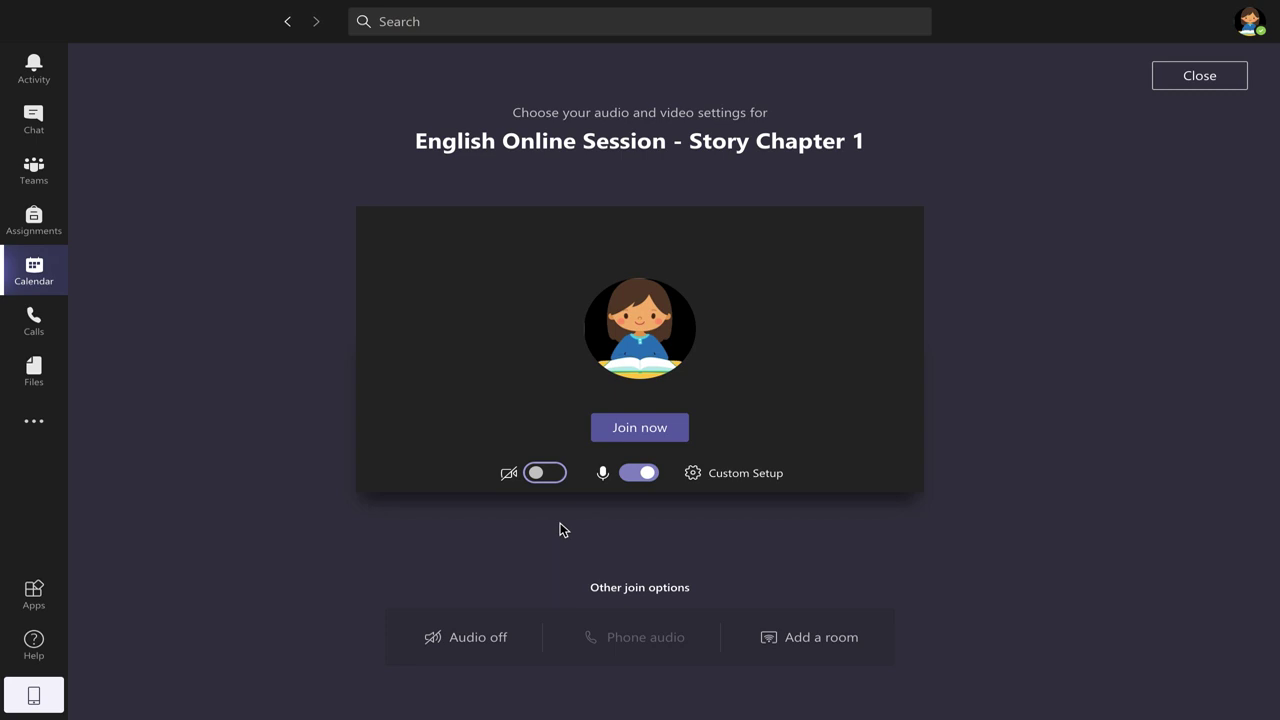
{"action": "left_click", "coordinate": [1193, 77]}
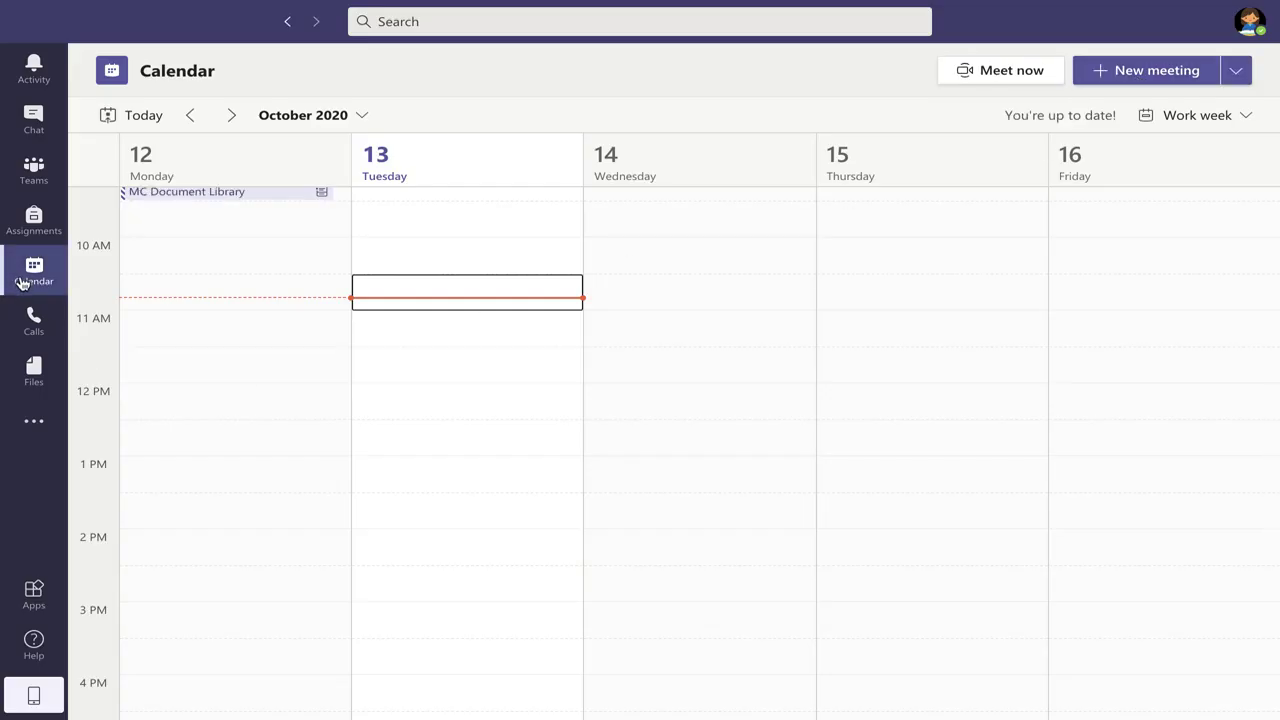
- In the activity feed, view the MC Prep 1 Channel Book, English Prep 1A and Prep 1B notifications
{"action": "left_click", "coordinate": [33, 70]}
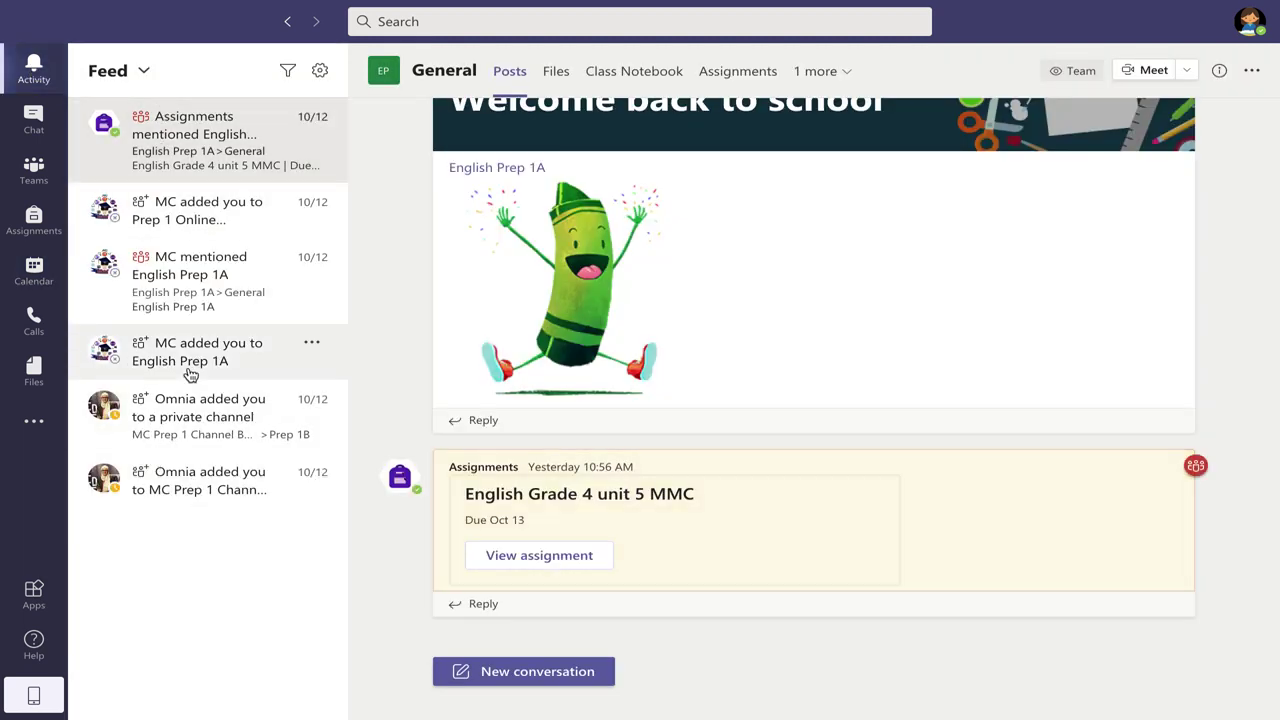
{"action": "left_click", "coordinate": [173, 498]}
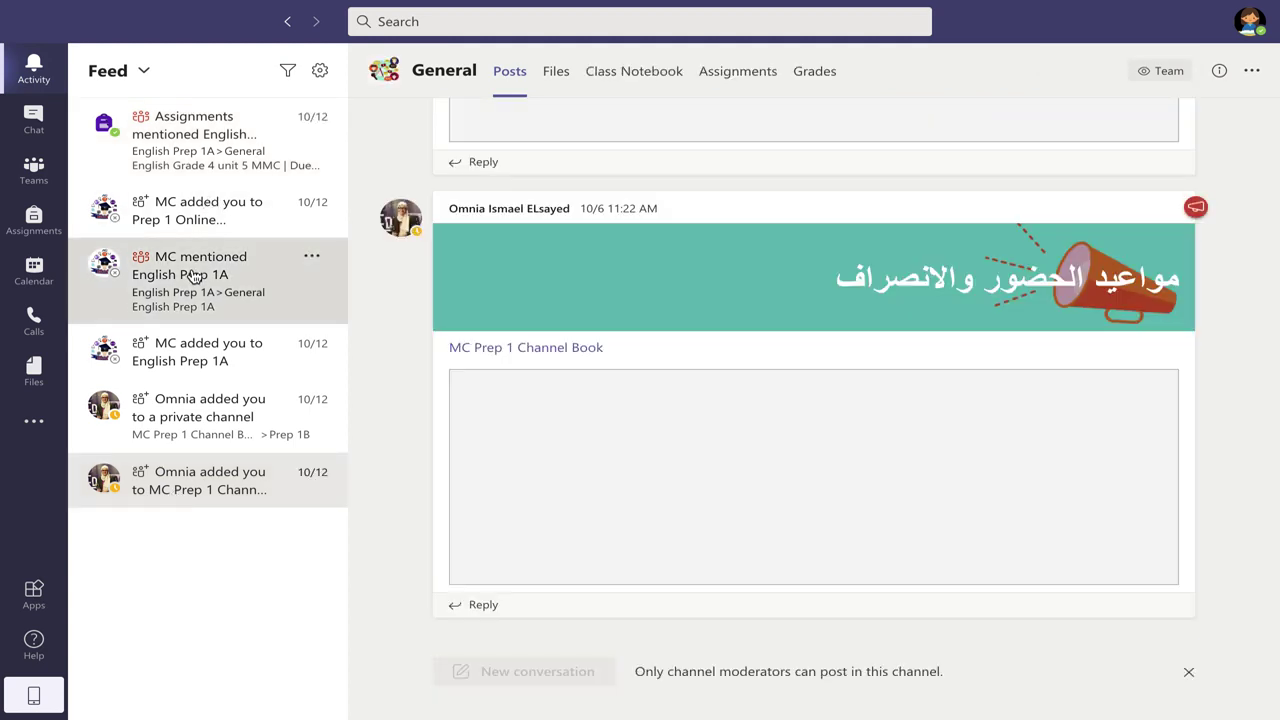
{"action": "left_click", "coordinate": [195, 275]}
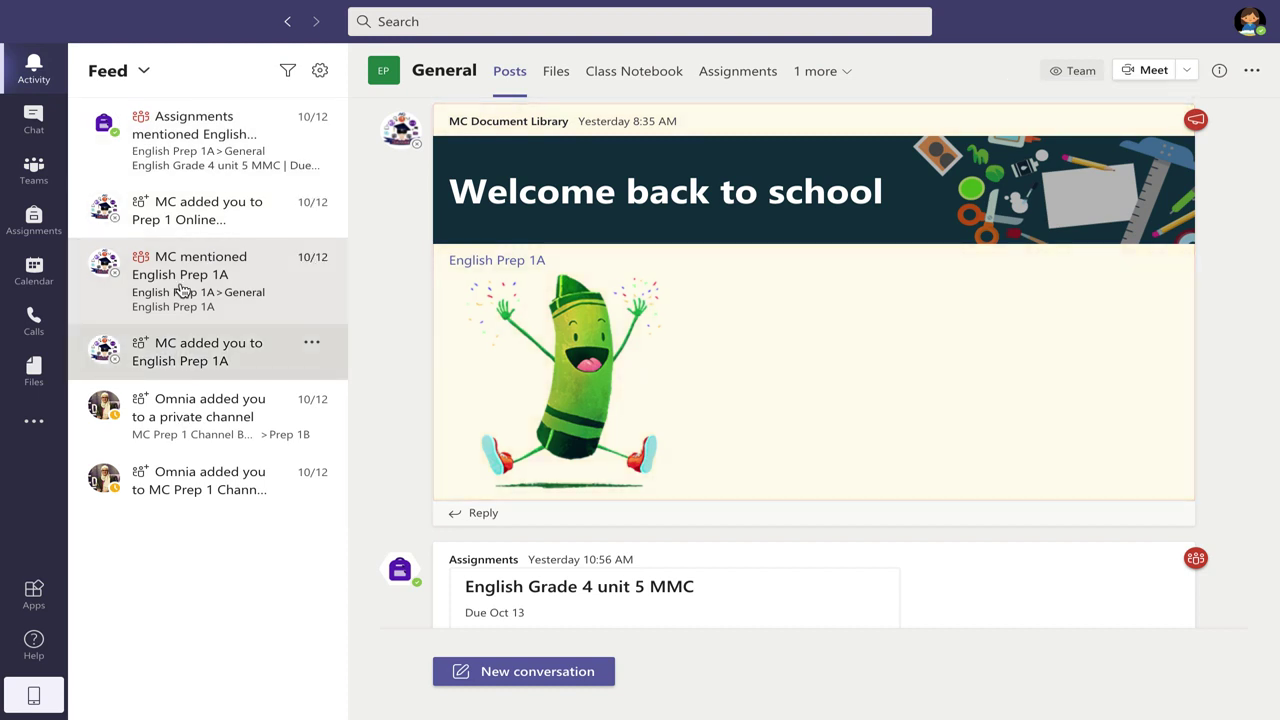
{"action": "left_click", "coordinate": [195, 415]}
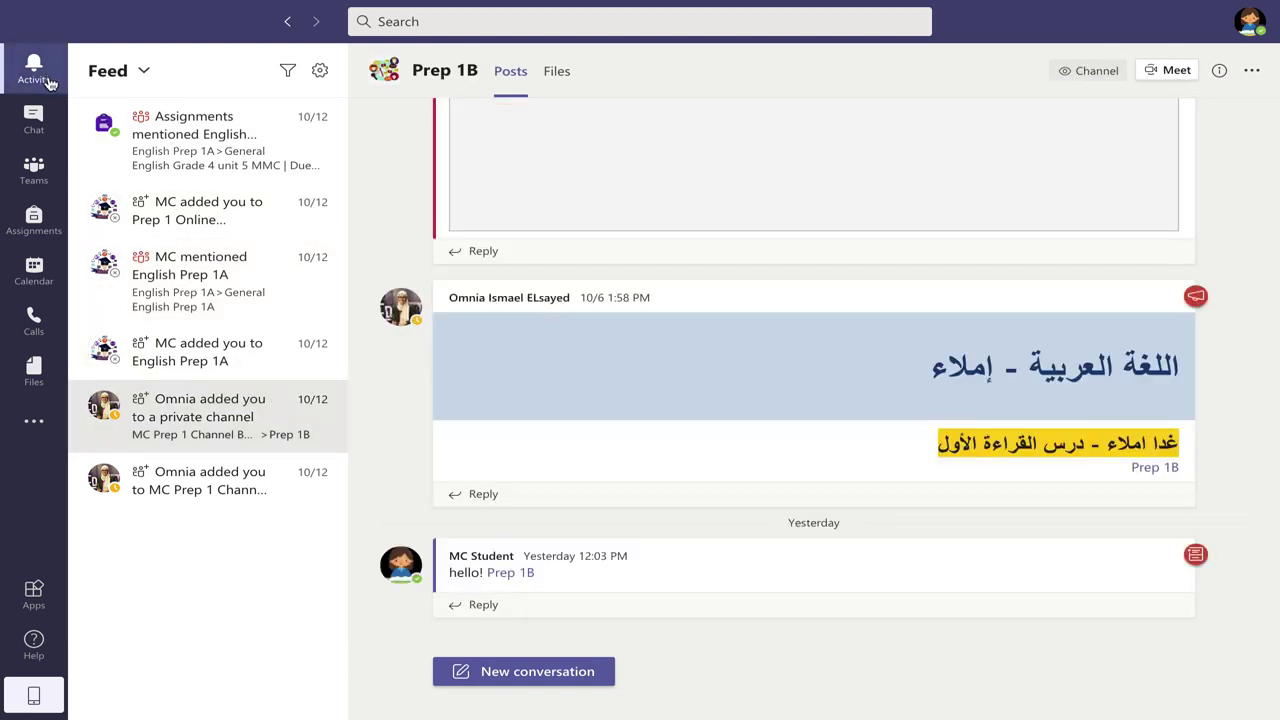
- Pass through Chat and a new chat, then return to the Teams page listing the three class teams
{"action": "left_click", "coordinate": [35, 130]}
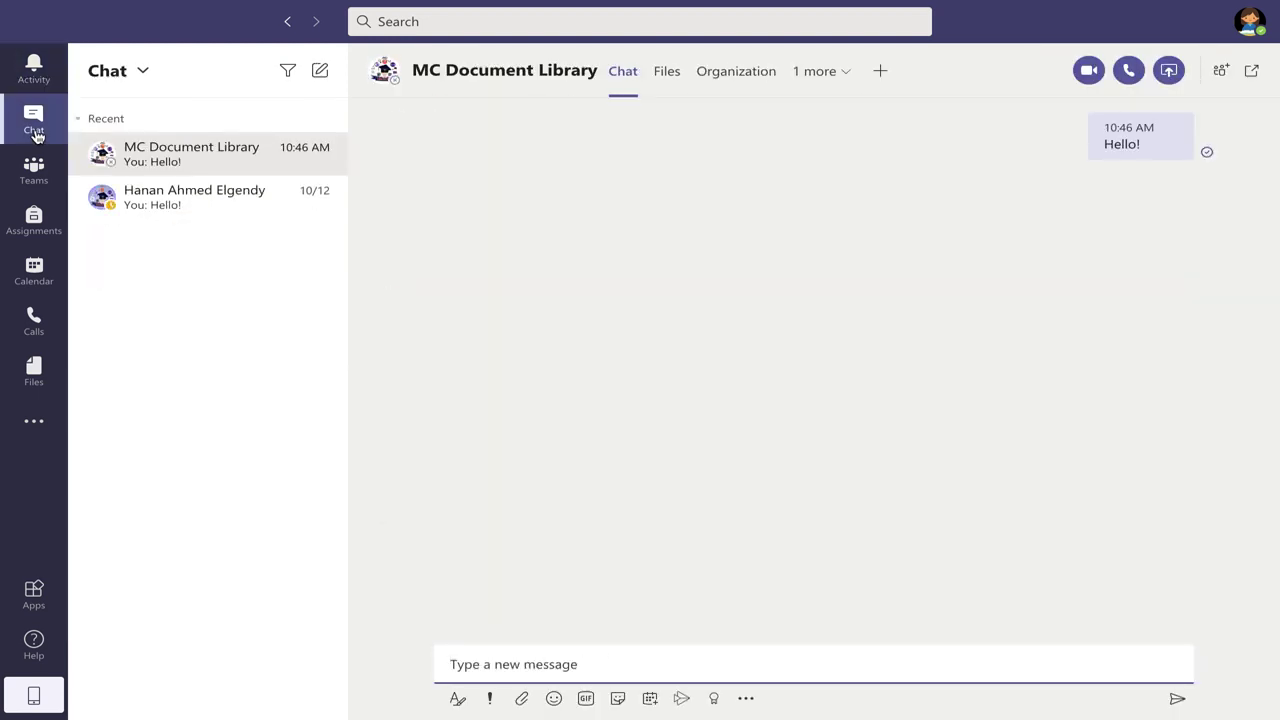
{"action": "left_click", "coordinate": [320, 70]}
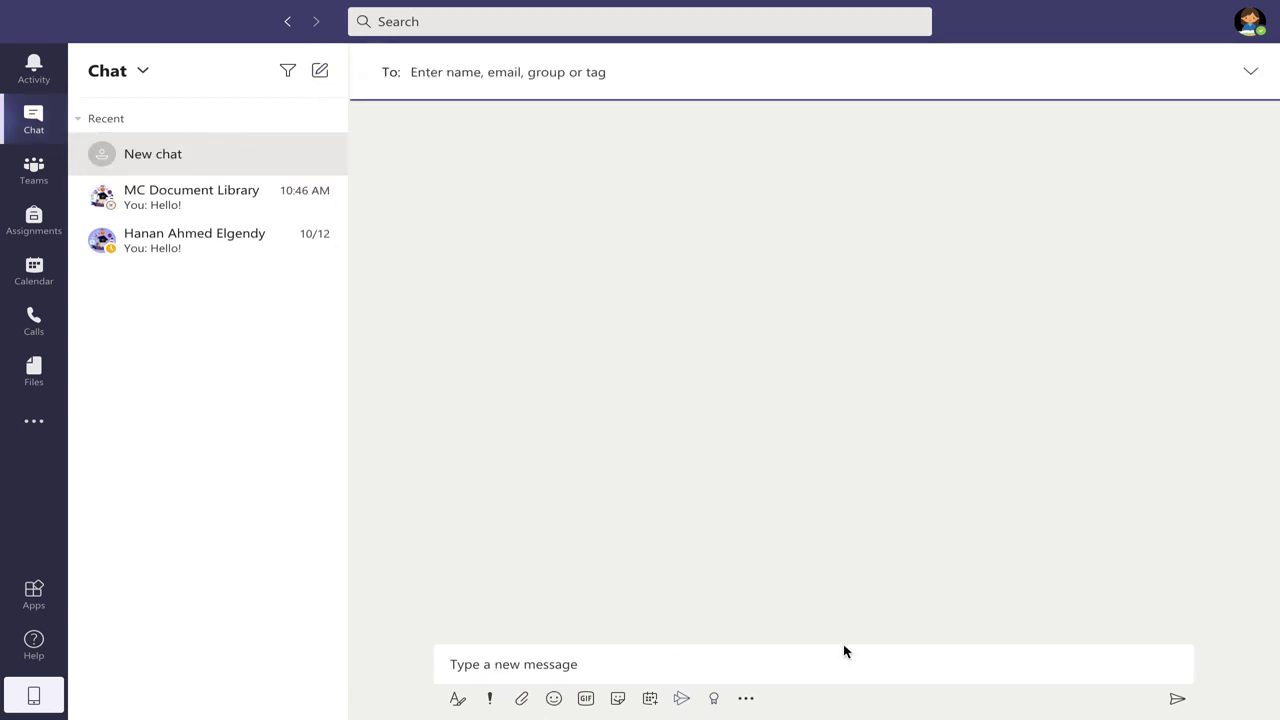
{"action": "left_click", "coordinate": [20, 182]}
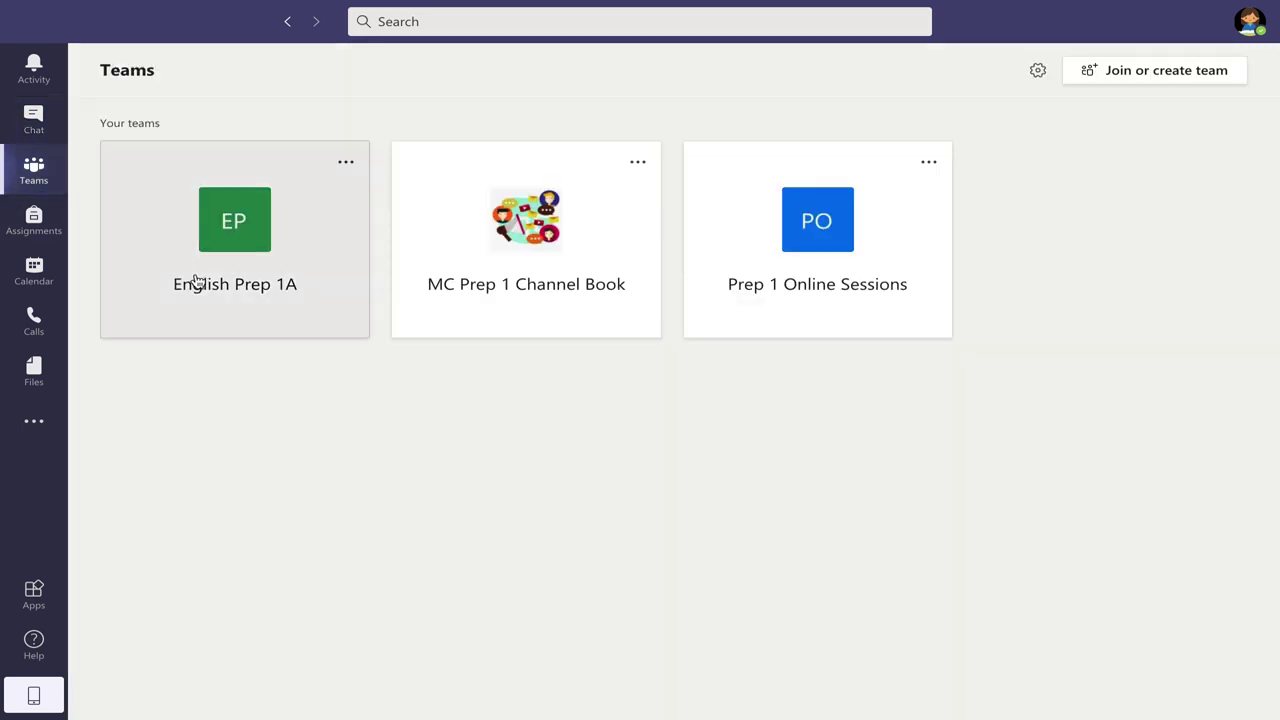